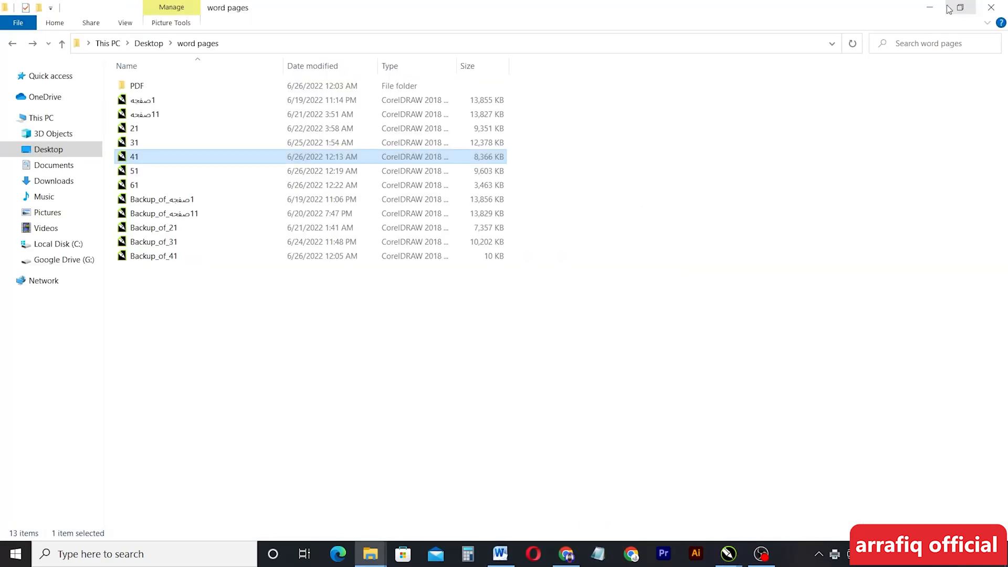
Put the file browser away and switch to the 41.cdr document in CorelDRAW.
click(958, 8)
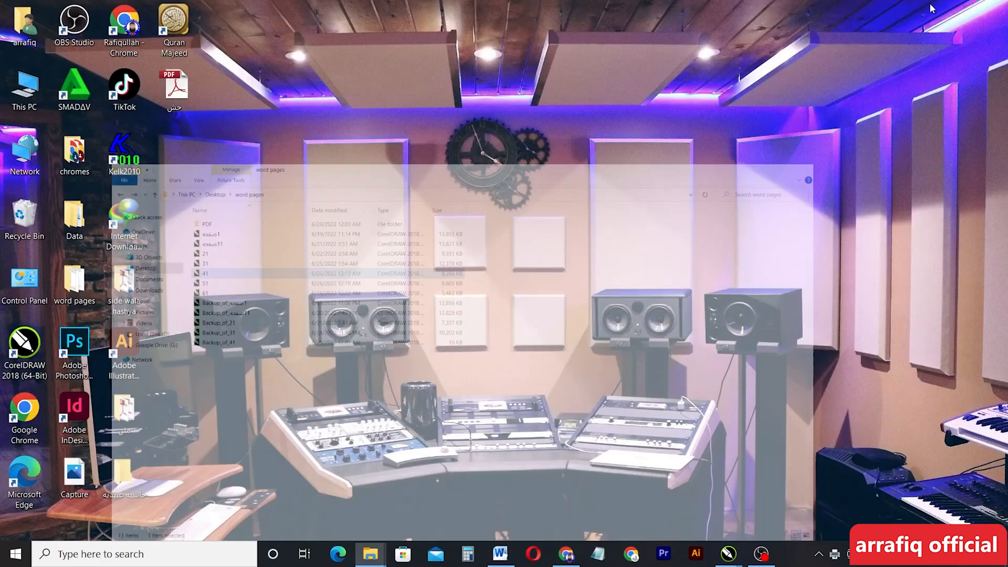
click(728, 553)
click(758, 512)
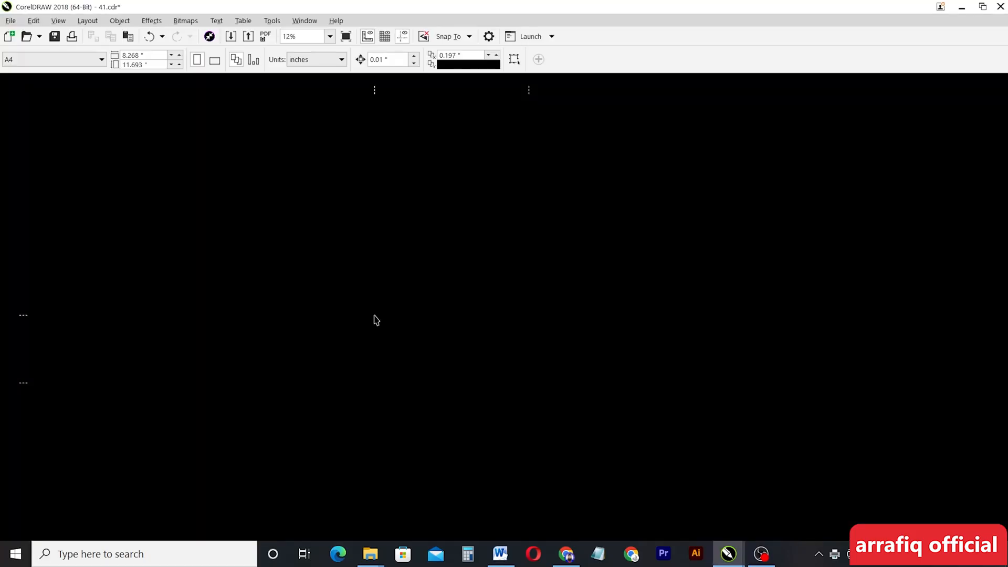
Import the header PDF حش from the Desktop into the empty area beside page 1.
scroll(413, 318, up, 4)
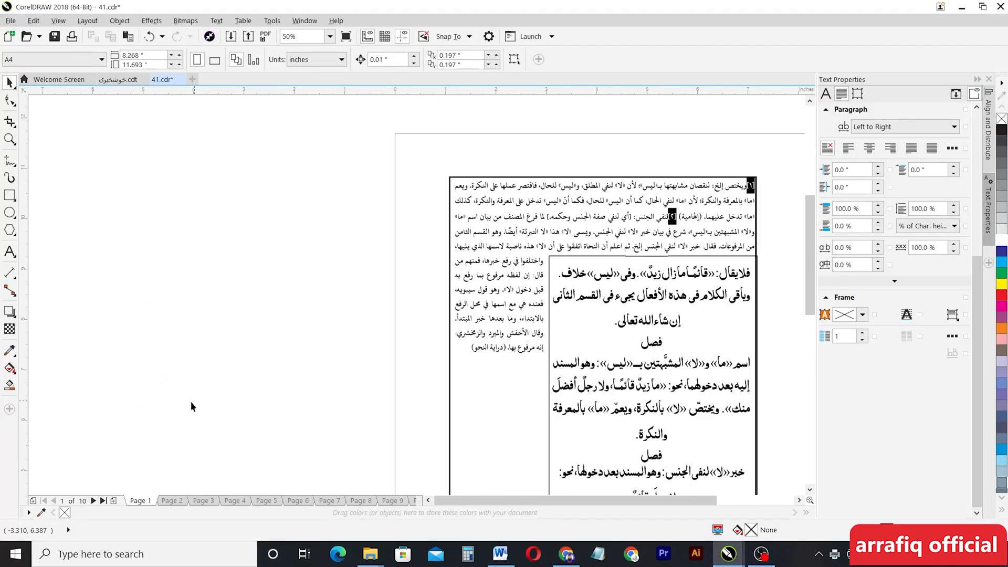
scroll(266, 313, down, 4)
right_click(249, 323)
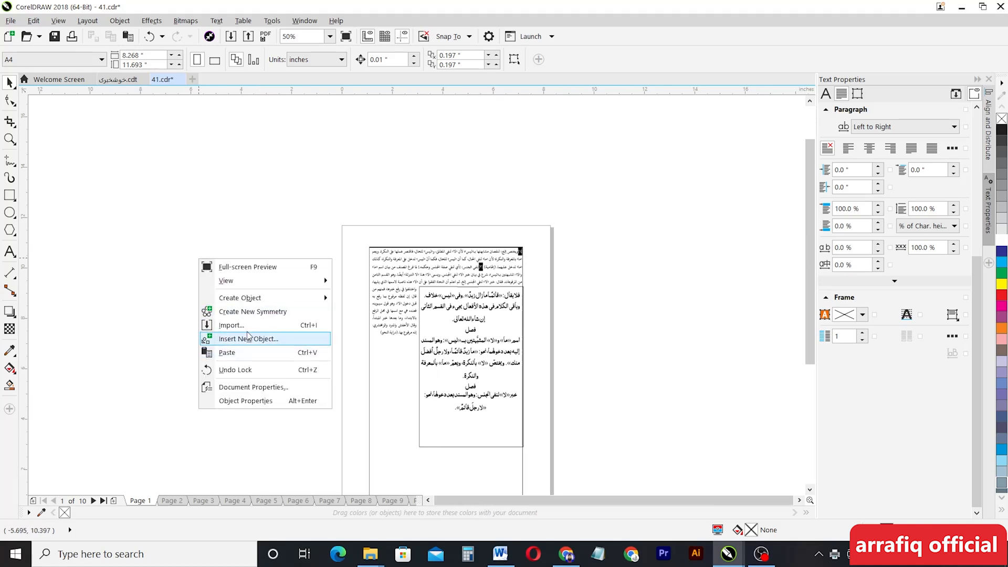
click(247, 328)
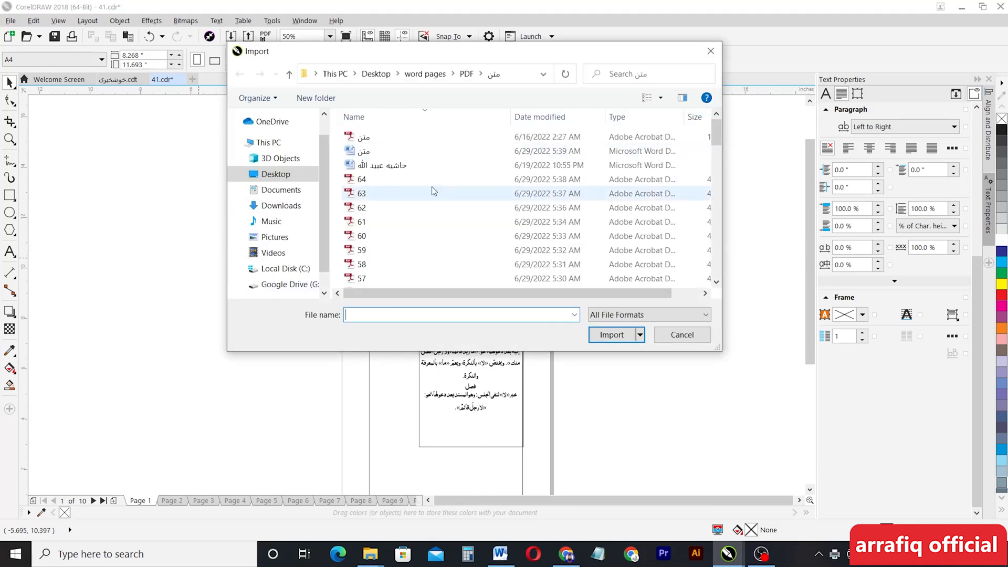
click(278, 175)
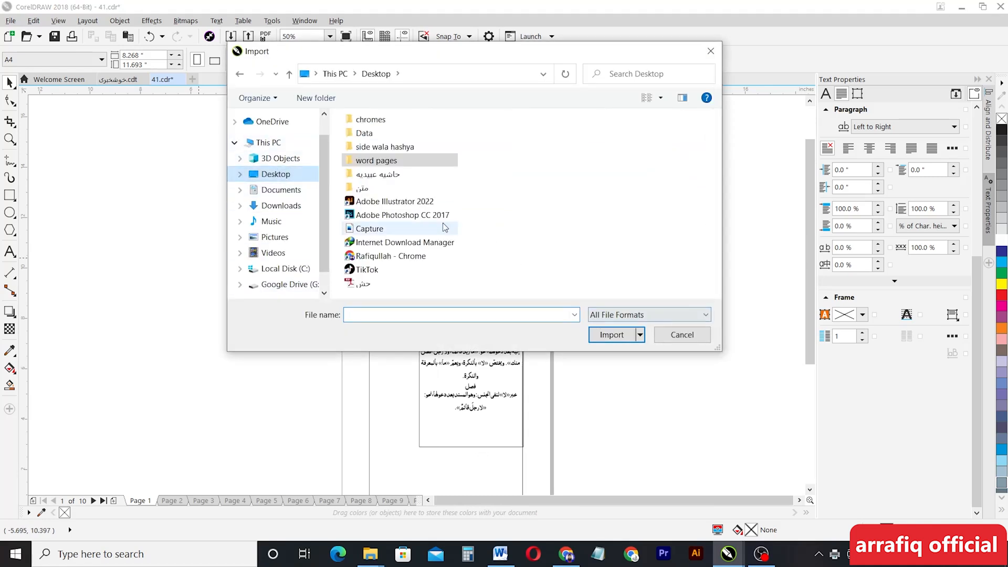
double_click(389, 284)
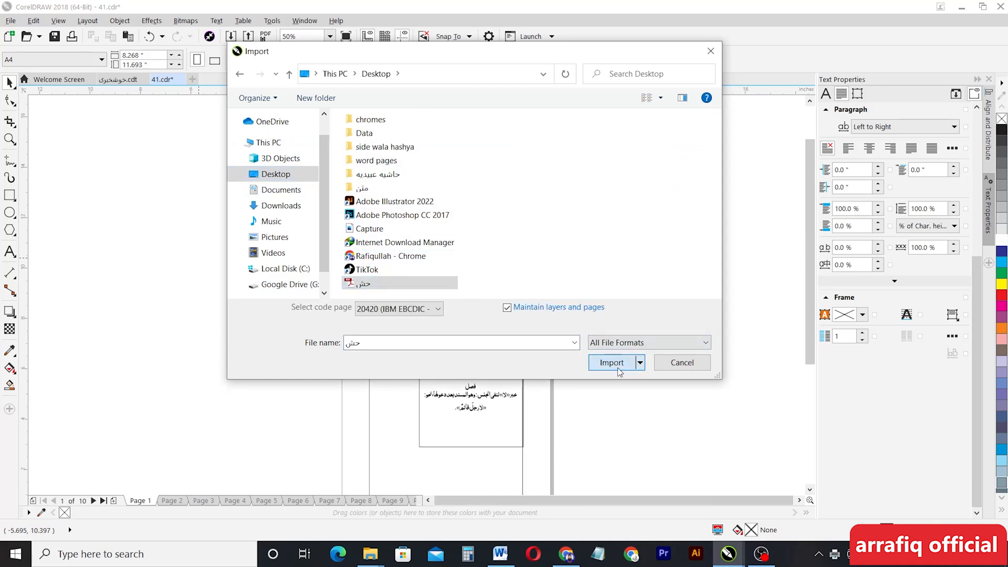
click(610, 361)
click(536, 326)
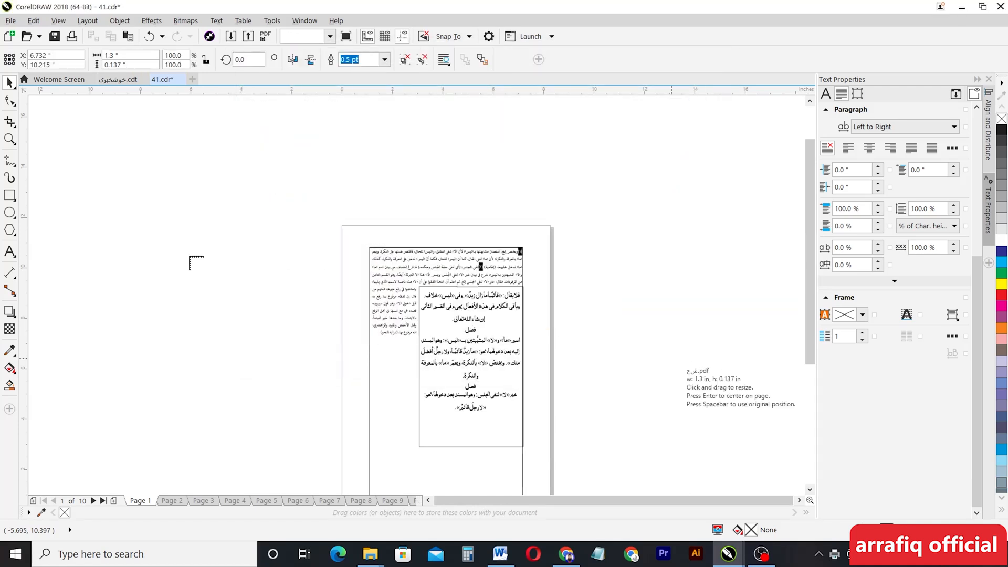
key(Escape)
Enlarge the imported header text to about 118.6% and move it closer to the page.
scroll(151, 213, up, 2)
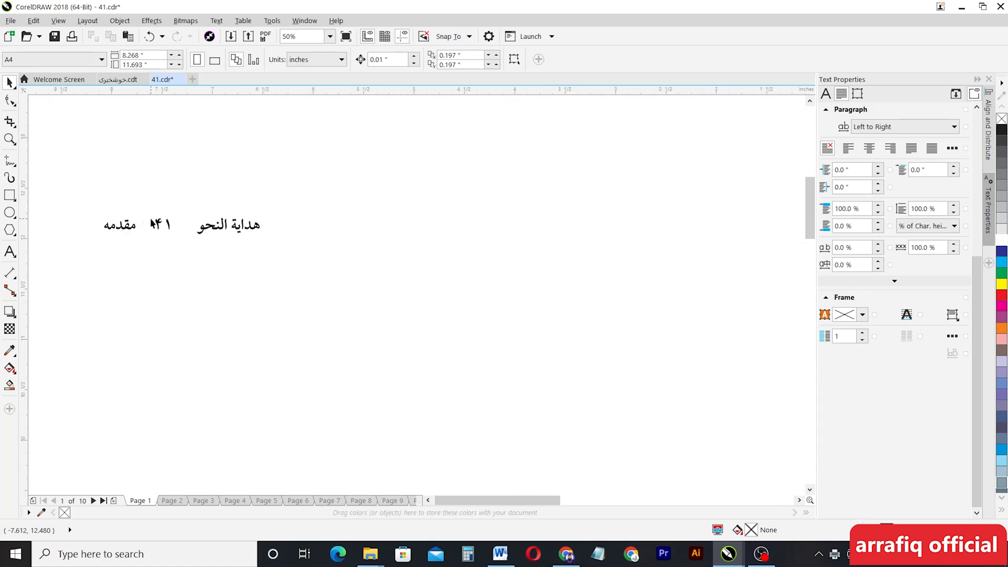
click(202, 225)
drag(202, 226, 479, 353)
scroll(475, 346, down, 2)
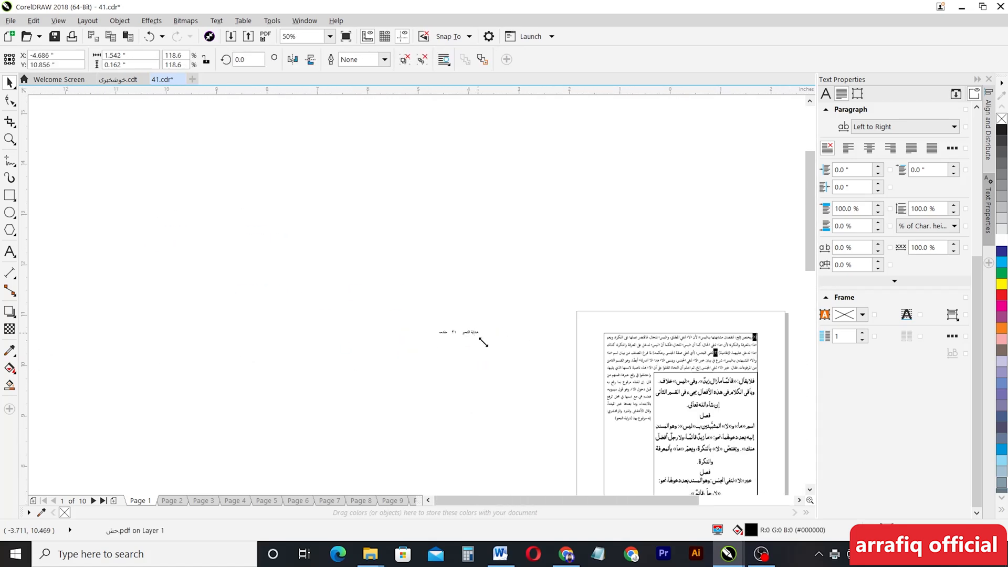
drag(448, 321, 492, 326)
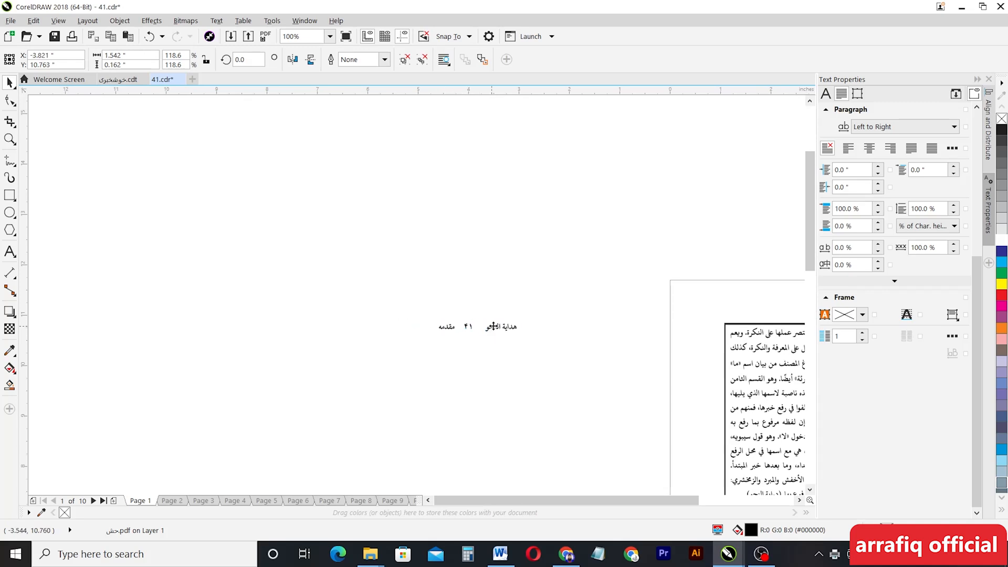
scroll(657, 439, down, 6)
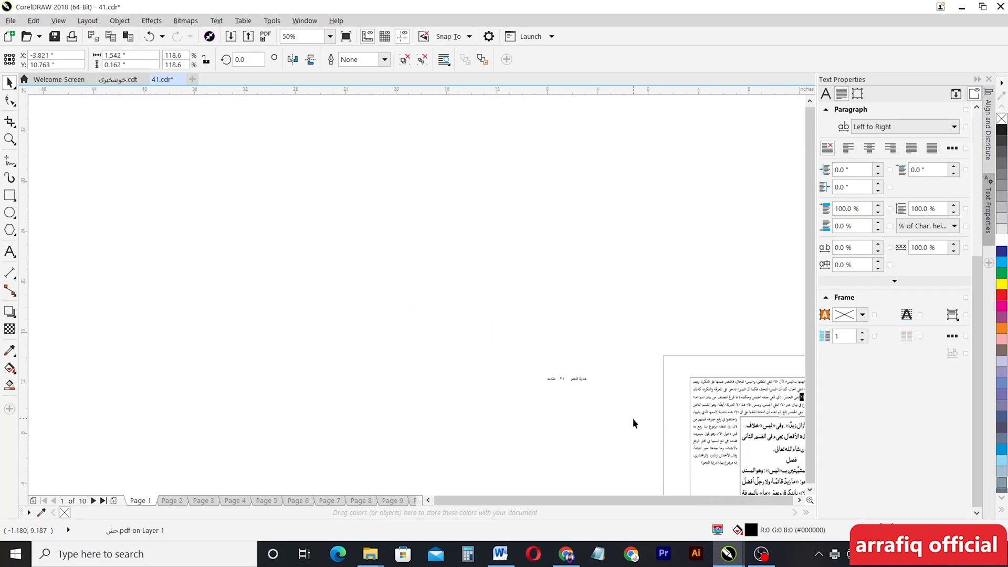
scroll(741, 461, up, 4)
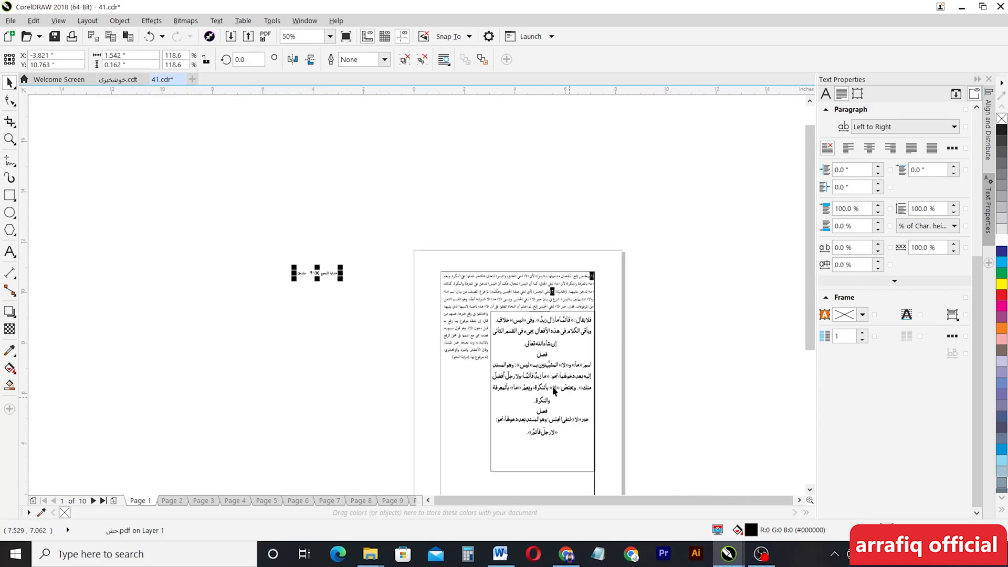
Move the header text onto page 1, just above the middle of the text frame, undoing any accidental shift of the frame.
drag(326, 272, 462, 280)
drag(485, 275, 521, 265)
key(ctrl+z)
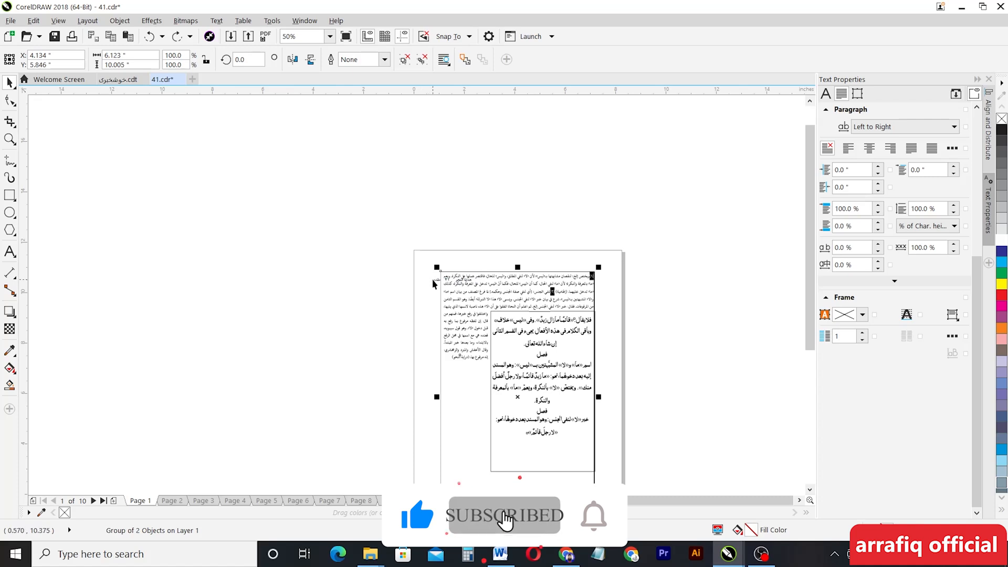
drag(435, 284, 492, 271)
scroll(491, 272, up, 4)
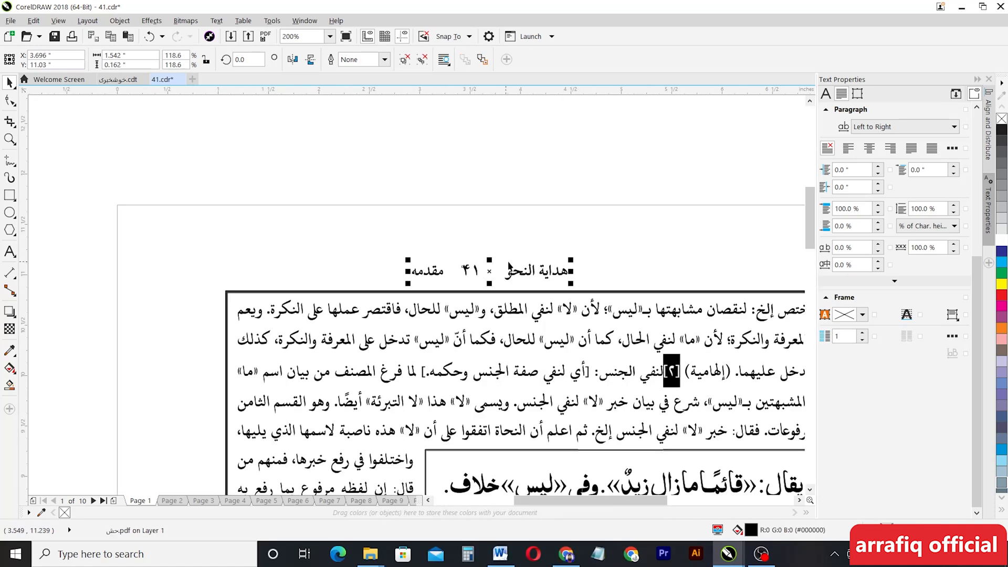
Ungroup the header text completely and move the word مقدمه above the left end of the text frame.
click(423, 59)
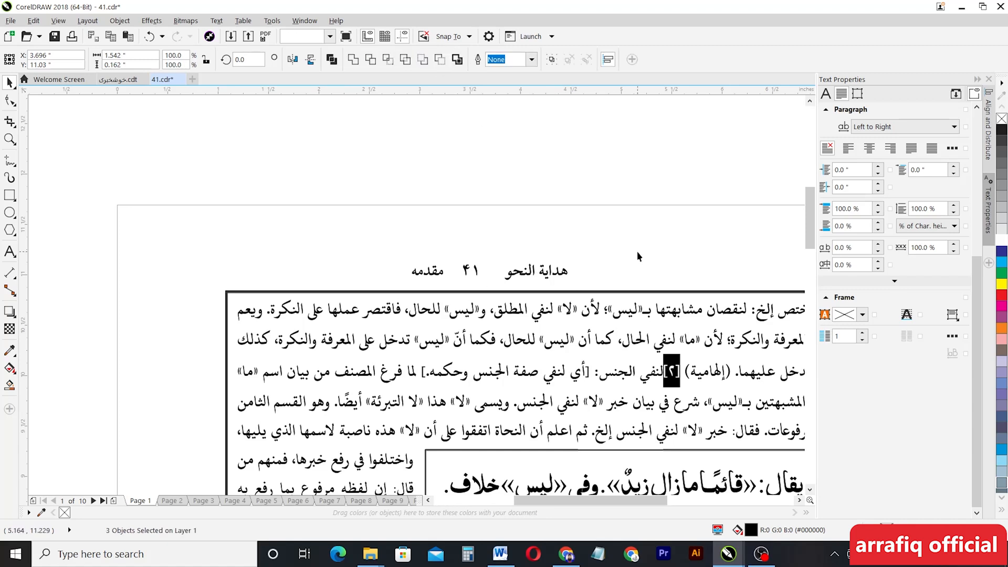
click(637, 251)
click(566, 271)
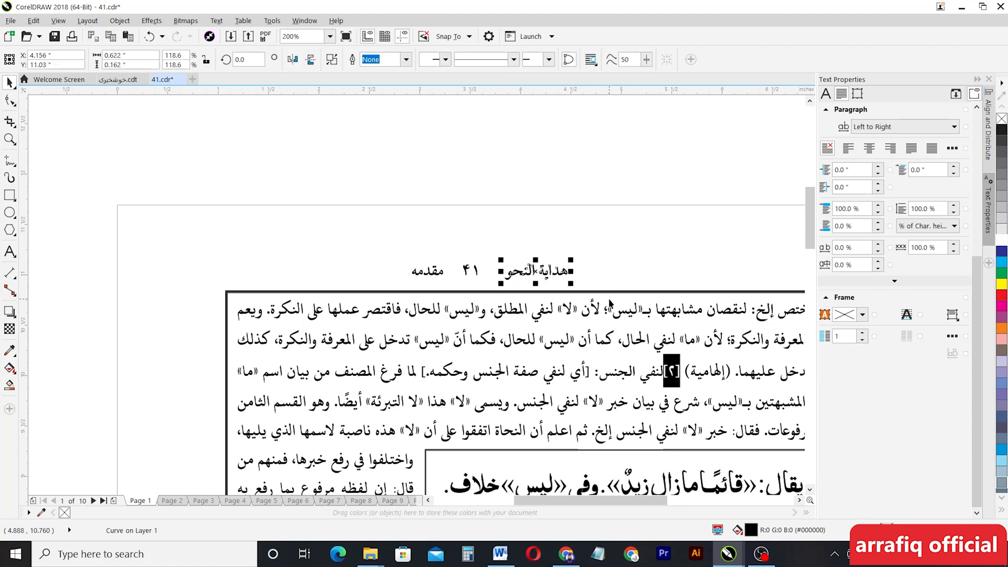
drag(375, 254, 451, 292)
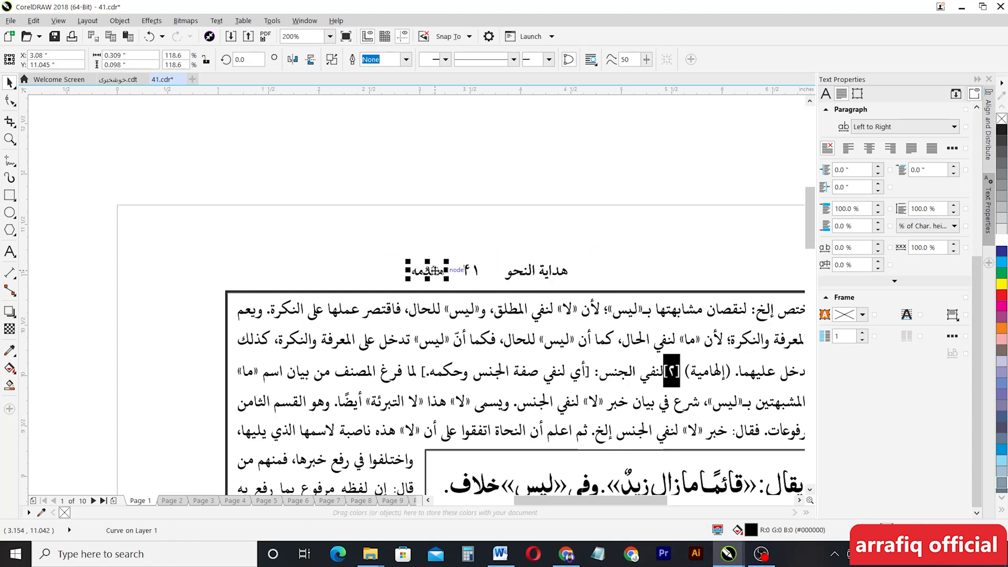
drag(430, 271, 281, 278)
Move the title هداية النحو above the right end of the text frame.
click(535, 272)
scroll(538, 278, down, 2)
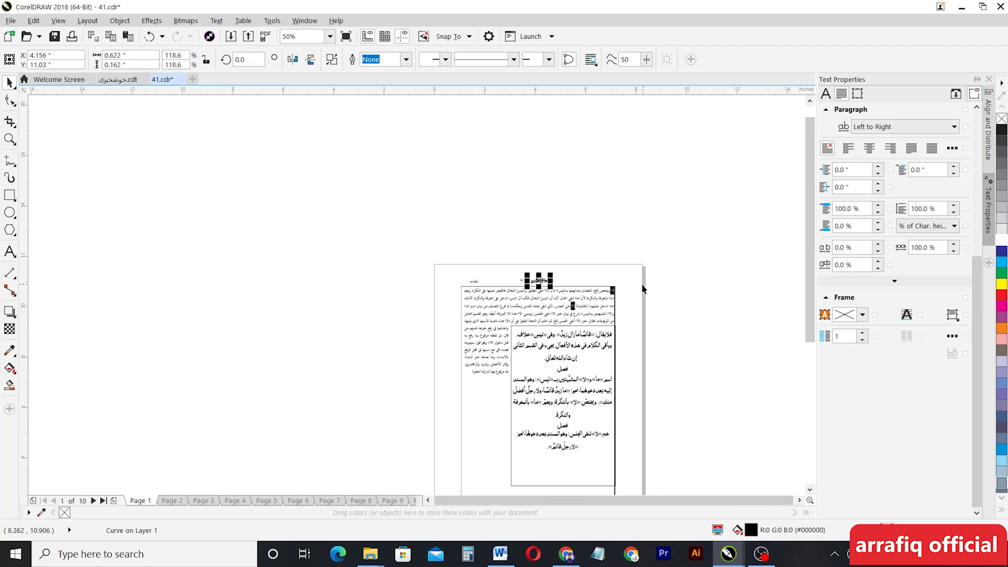
scroll(643, 288, up, 2)
drag(313, 271, 588, 281)
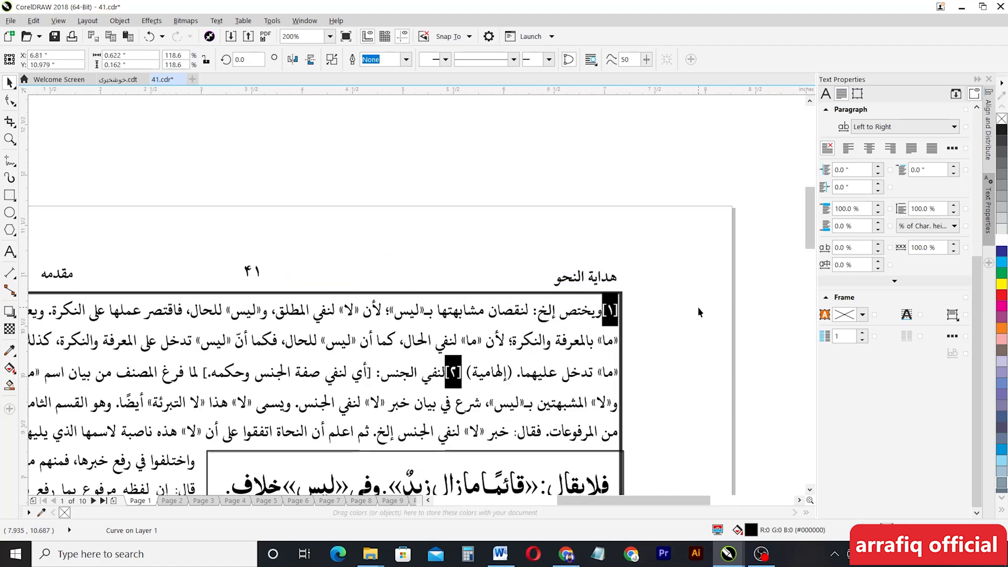
click(698, 307)
Move the page number ۴۱ toward the middle of the header line, to about X 4.07, Y 10.98 inches.
scroll(629, 328, down, 2)
scroll(513, 282, up, 1)
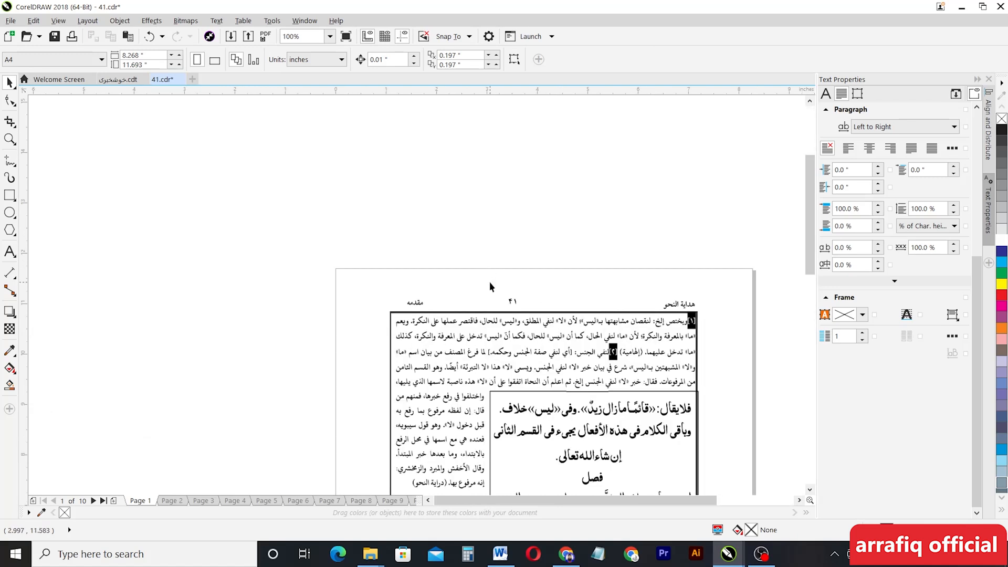
click(532, 309)
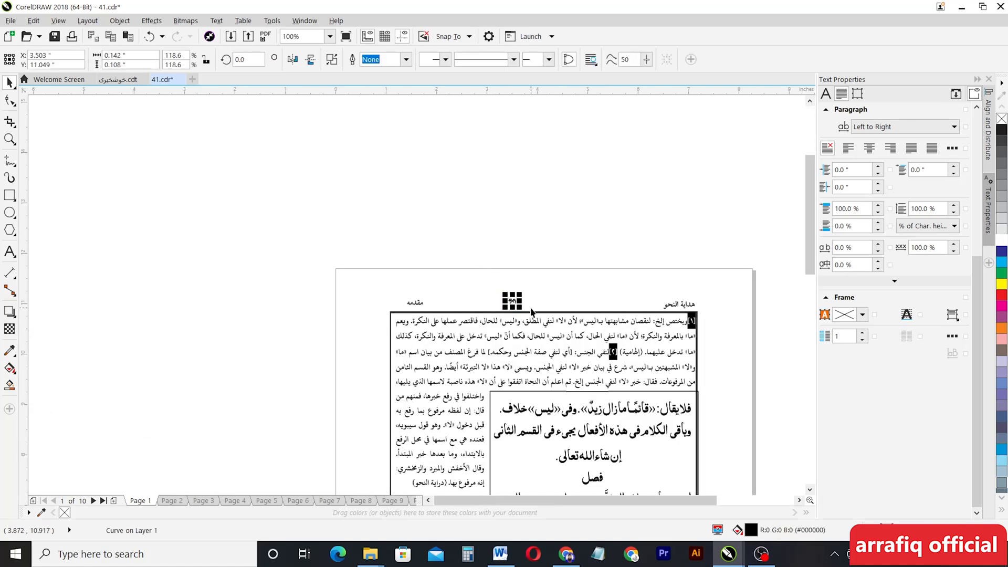
click(540, 306)
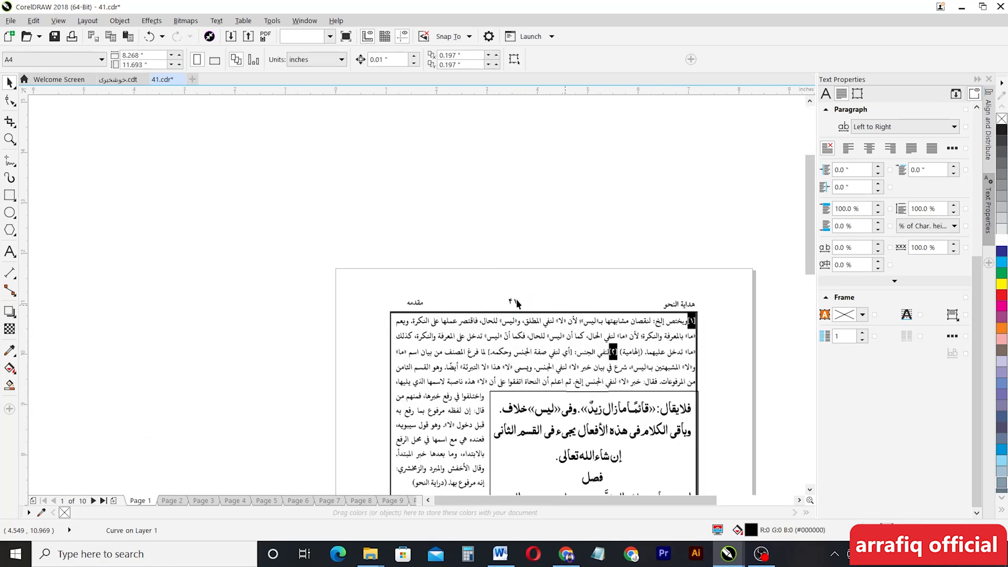
click(516, 304)
scroll(516, 304, up, 2)
drag(501, 287, 614, 300)
scroll(614, 300, down, 3)
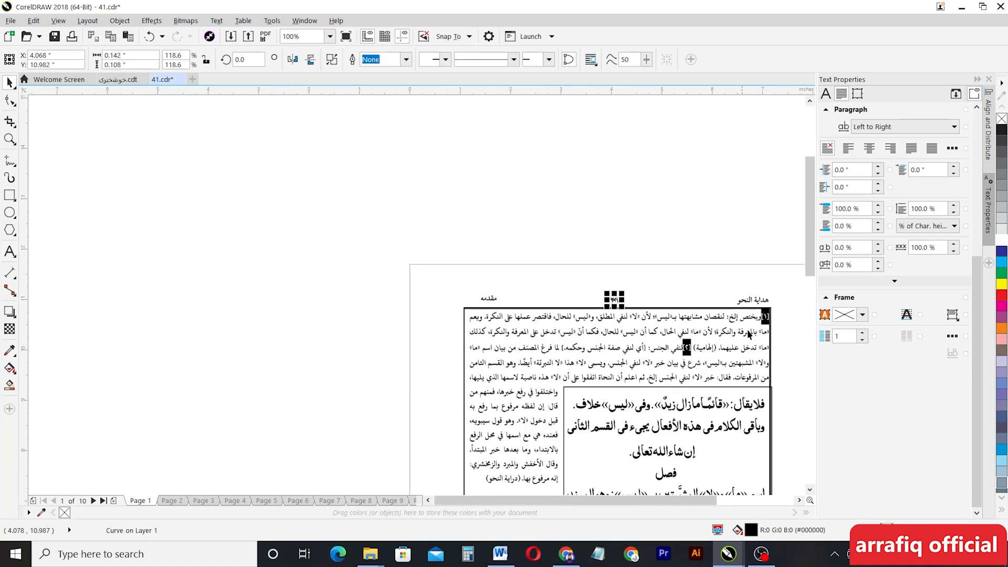
Shift the page number ۴۱ further right and nudge it into place at X 4.45, Y 11.001 inches.
scroll(767, 326, up, 2)
key(Escape)
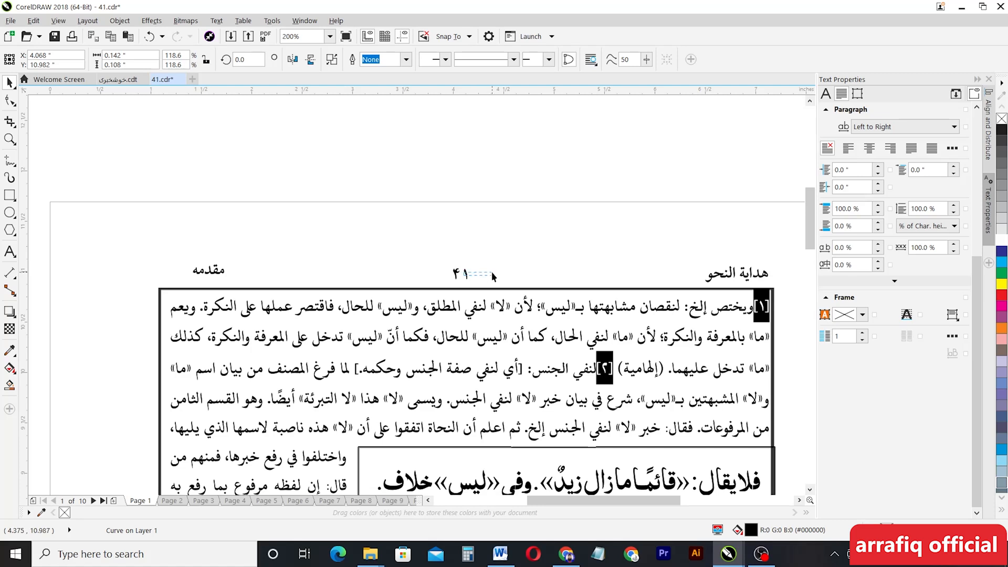
drag(459, 274, 499, 267)
scroll(516, 276, down, 2)
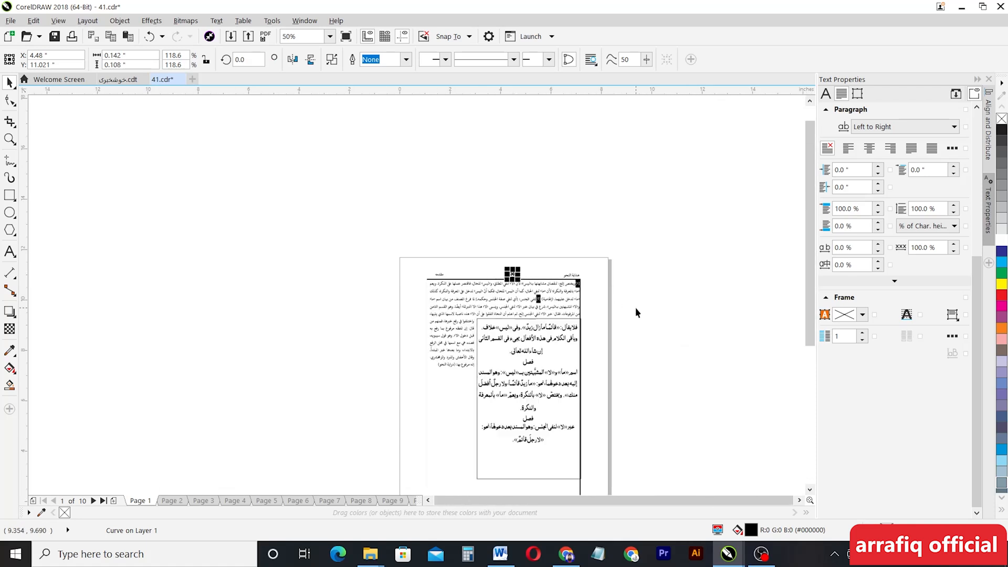
click(635, 307)
scroll(609, 304, up, 2)
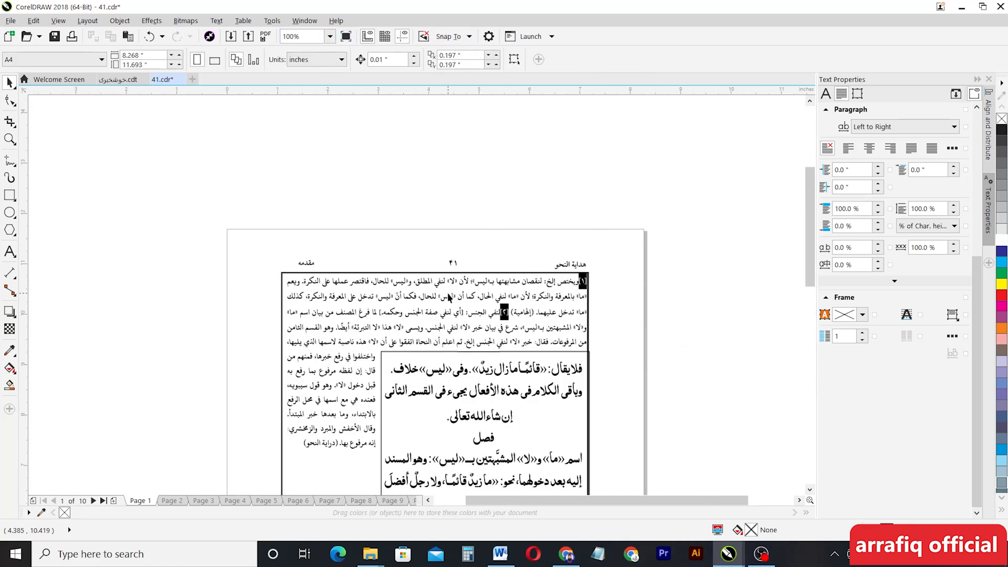
scroll(449, 297, up, 2)
click(454, 233)
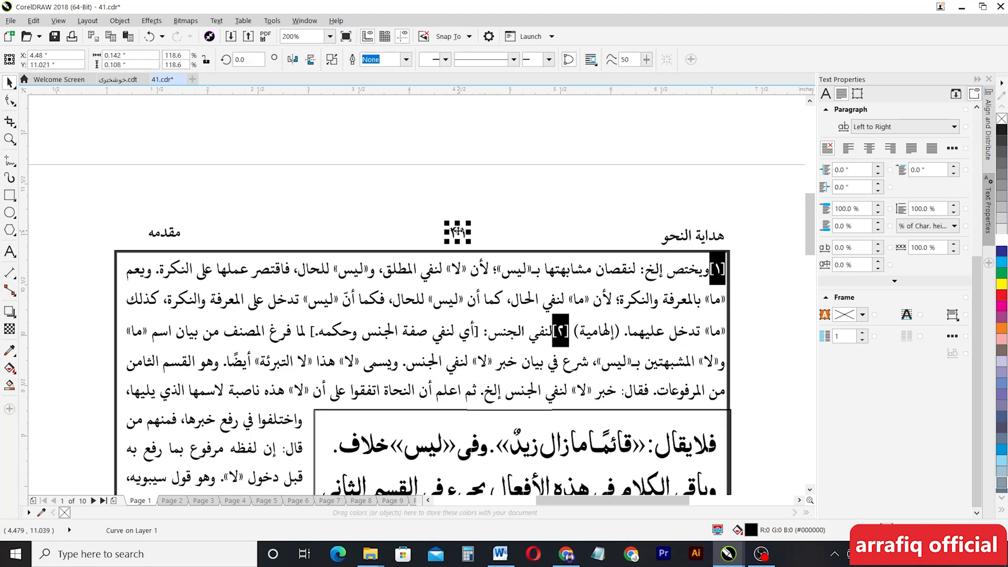
key(Down)
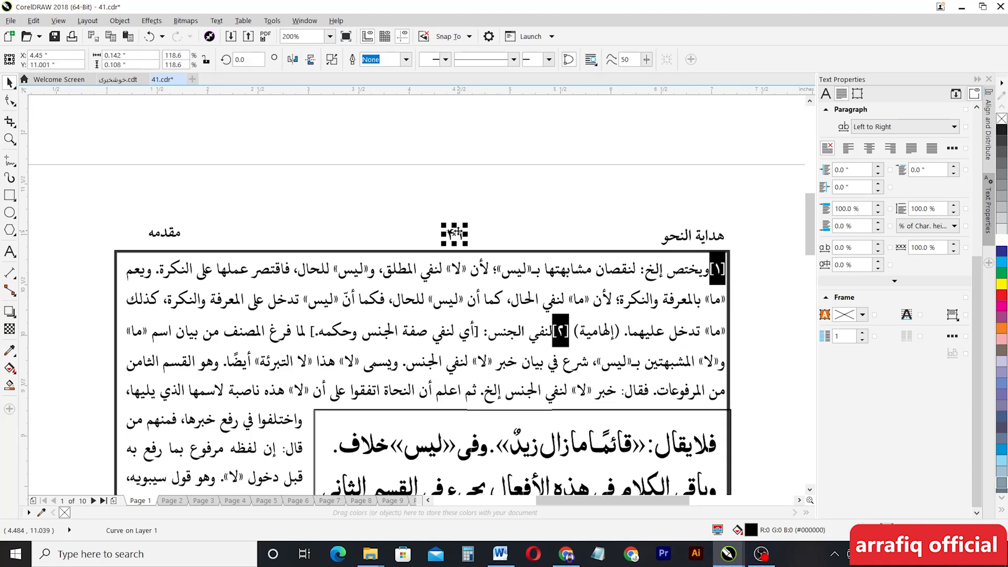
Nudge the word مقدمه slightly left and down to line up with the rest of the header.
click(156, 233)
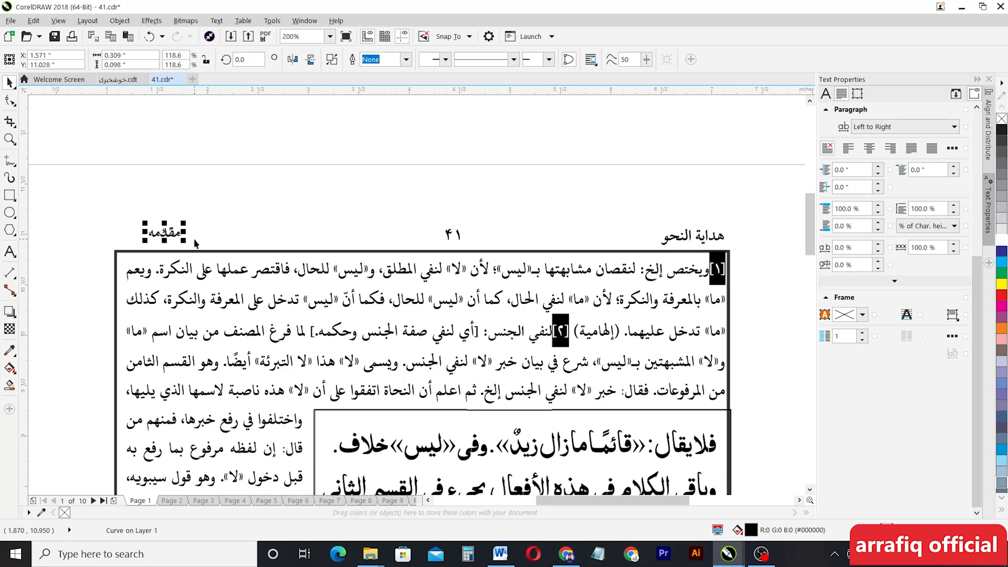
click(156, 234)
key(F10)
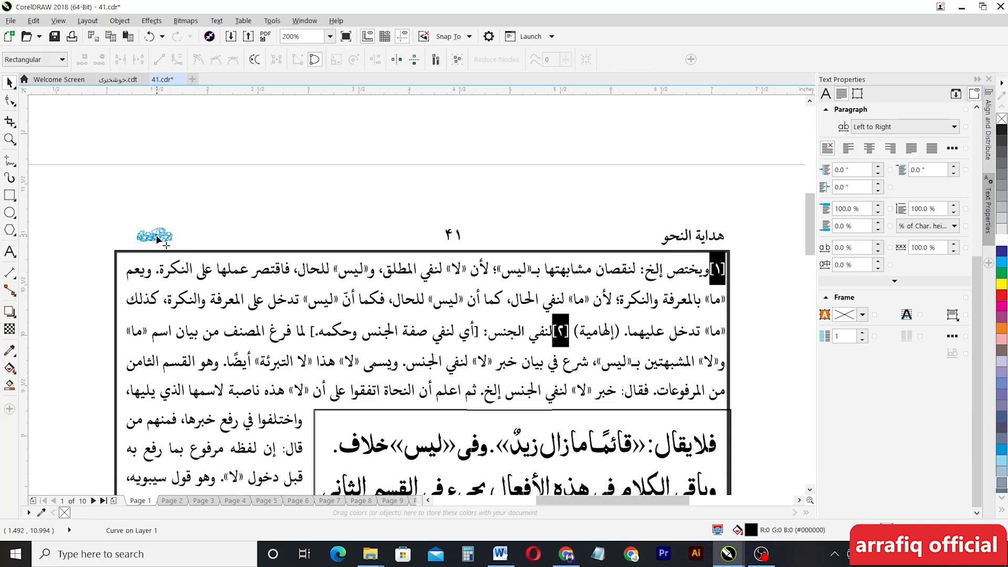
click(9, 82)
key(Escape)
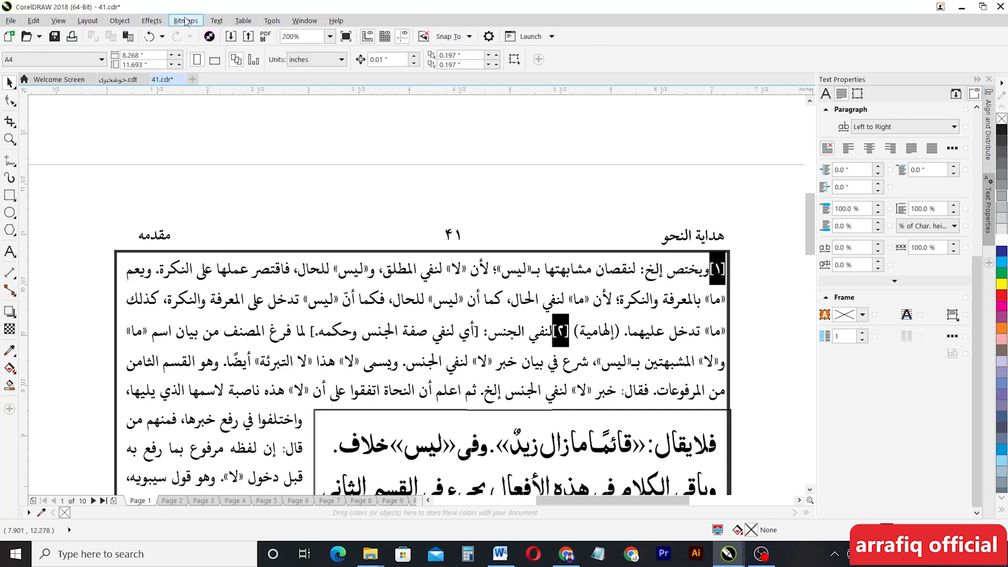
Open the Insert Character docker and set its font to MT Extra.
click(214, 21)
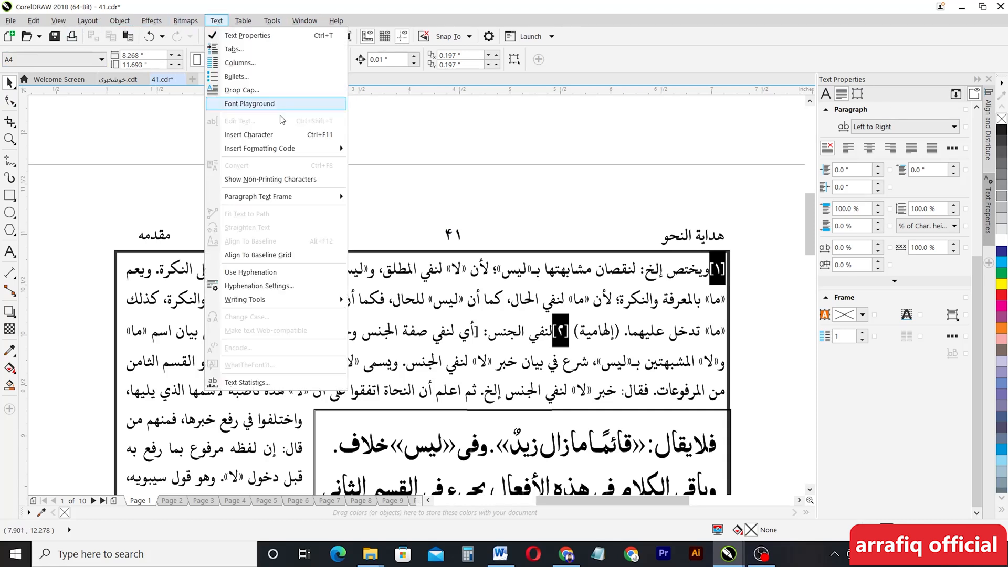
key(Return)
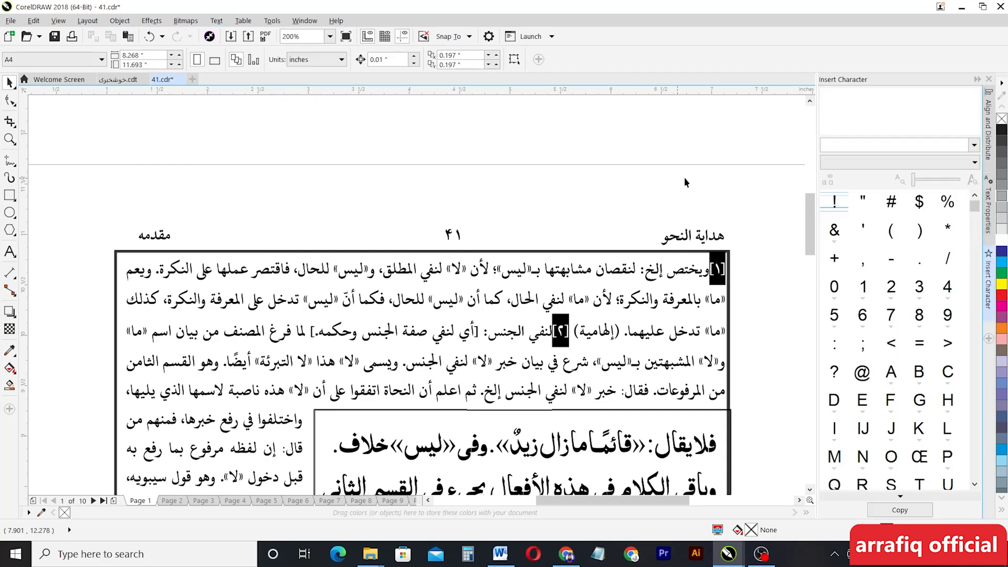
click(861, 145)
text(MT Extra)
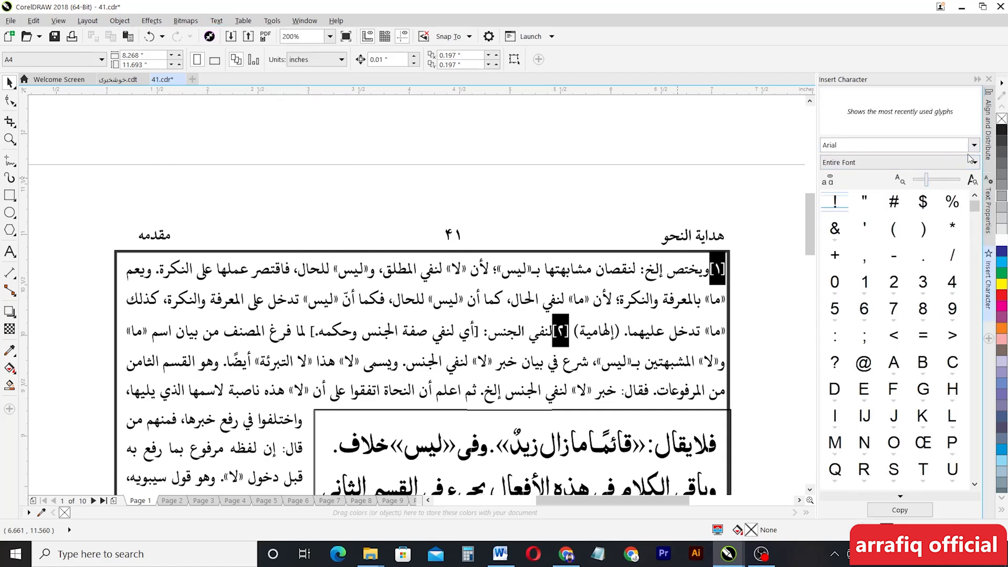
key(Return)
Shift ۴۱ slightly left and place the right-curved line, left-curved line and downward-pointing brace glyphs above the header.
drag(835, 199, 433, 232)
click(920, 235)
drag(923, 232, 526, 212)
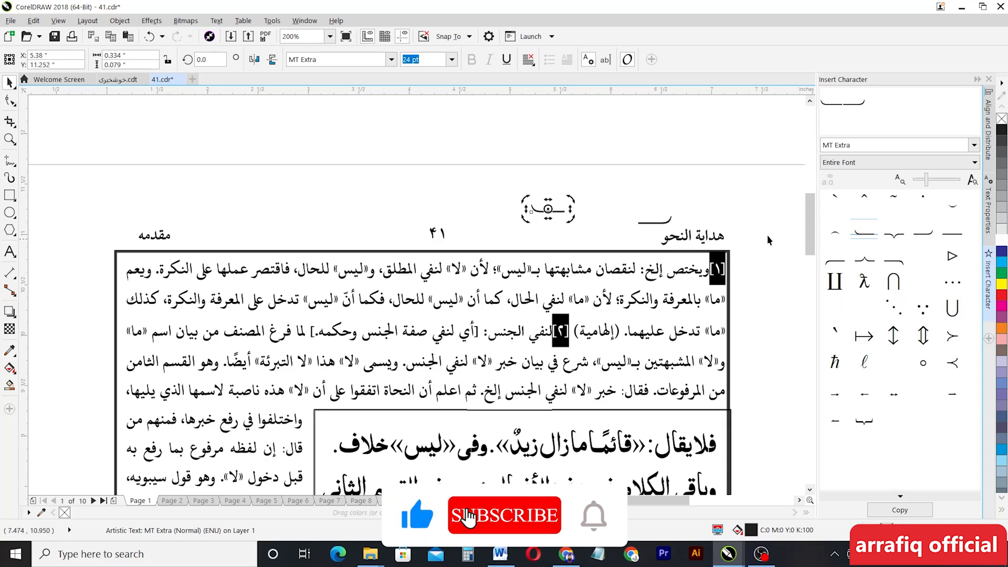
drag(811, 230, 643, 189)
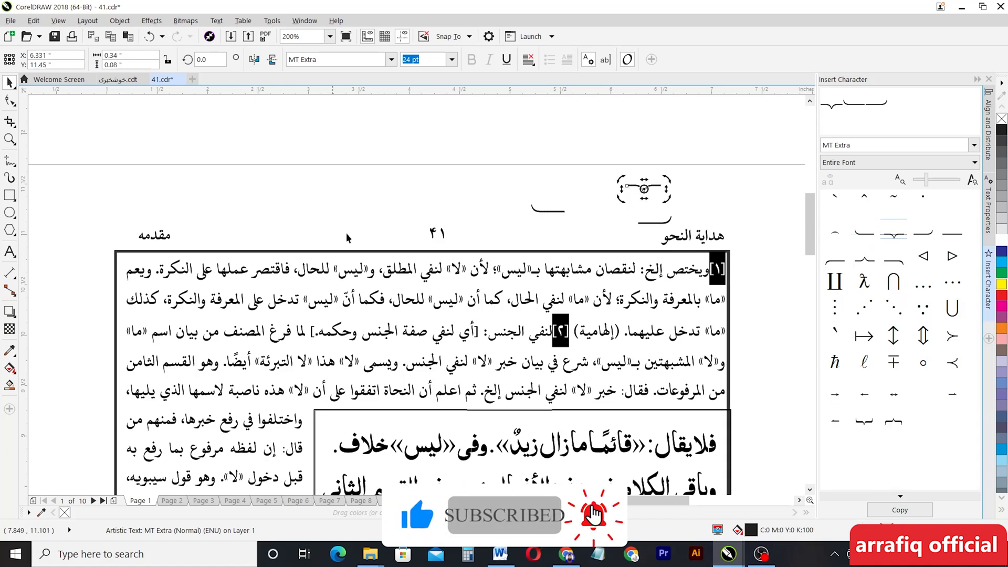
key(Escape)
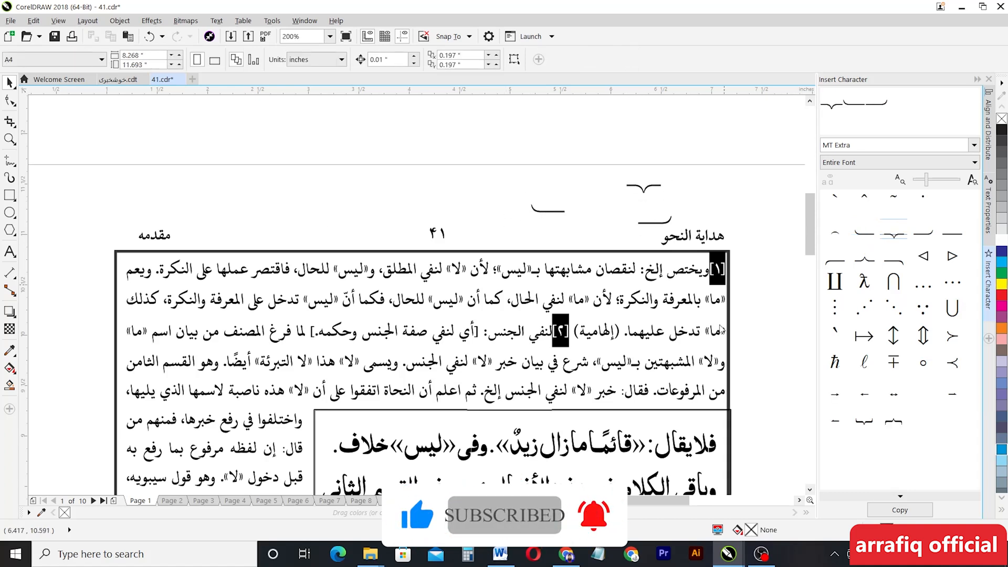
Move the left-curved line under مقدمه at about X 1.432, Y 10.929 inches and the right-curved line under هداية النحو.
click(547, 210)
drag(547, 210, 160, 244)
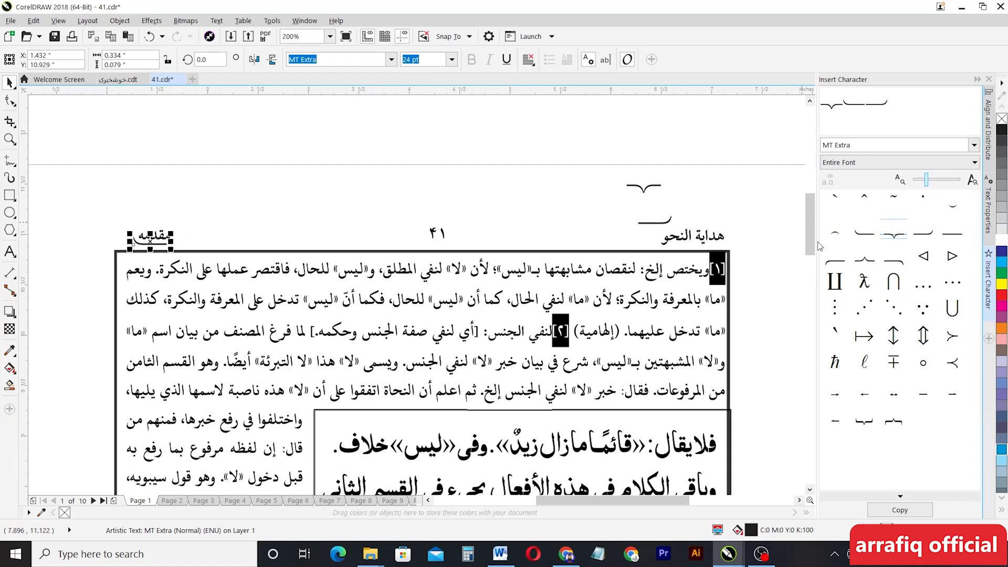
click(655, 225)
click(655, 223)
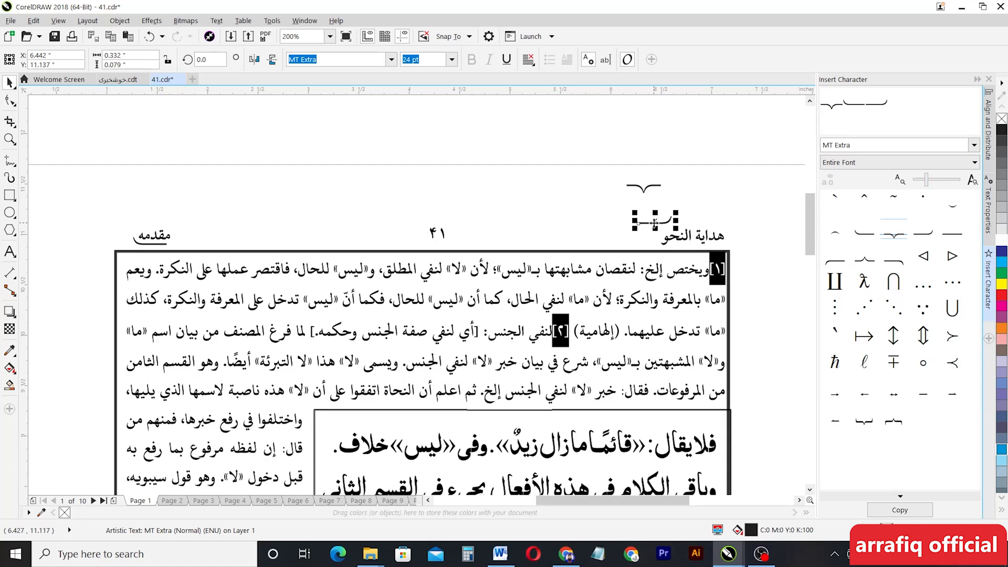
drag(655, 224, 706, 251)
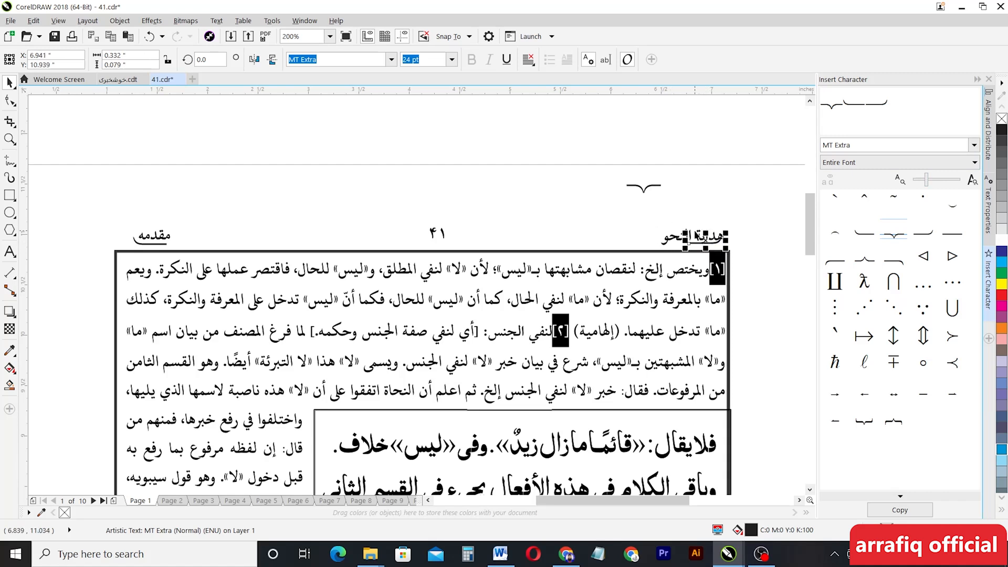
Move the brace glyph under the page number ۴۱ and stretch it leftward to about 0.381 inches wide.
scroll(691, 227, up, 1)
scroll(656, 203, down, 1)
drag(683, 231, 420, 231)
scroll(420, 231, up, 1)
scroll(420, 231, down, 2)
scroll(421, 227, up, 1)
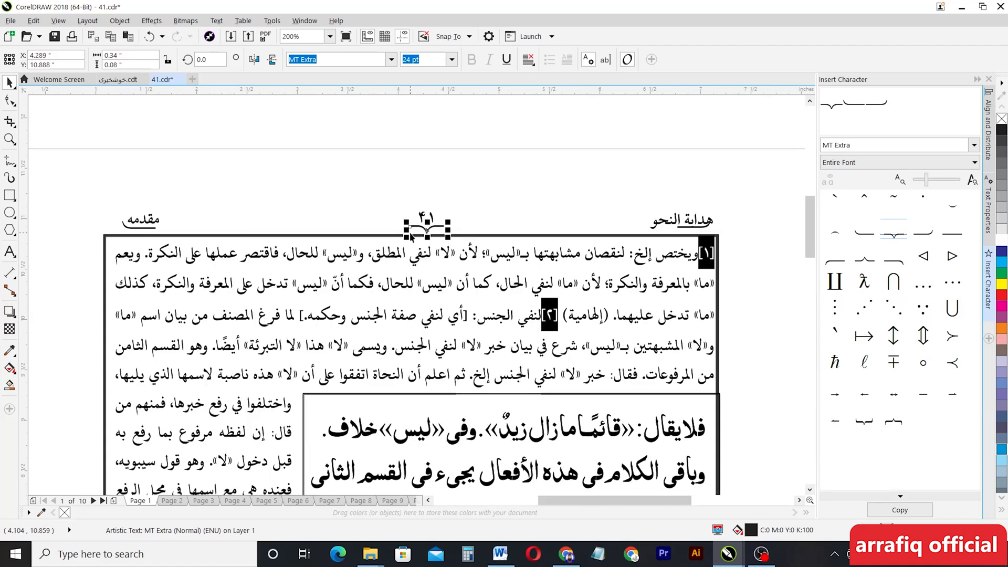
drag(406, 229, 405, 227)
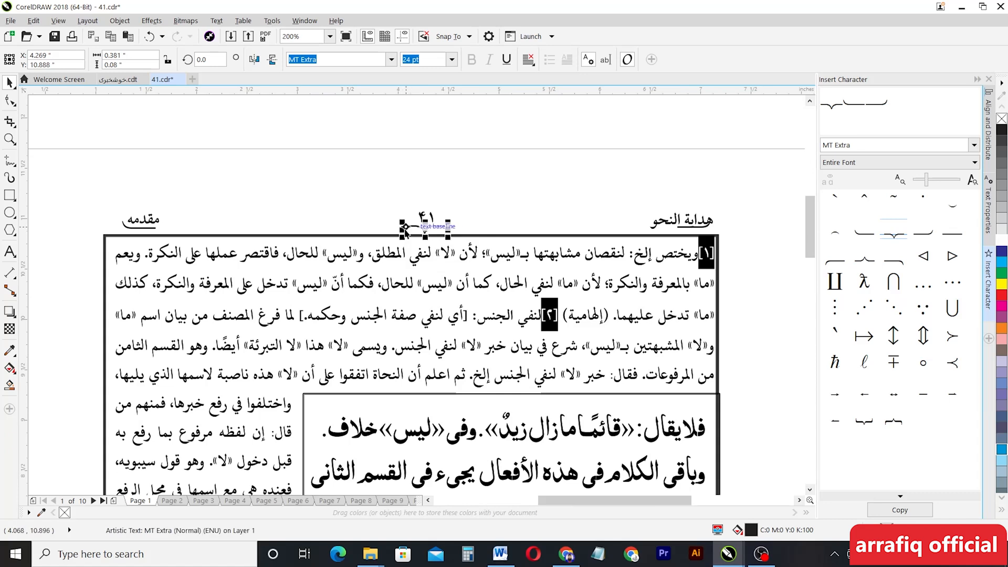
Shift the curved line under هداية النحو to about X 6.981, Y 10.902 inches, and nudge the title slightly left.
drag(712, 234, 722, 251)
scroll(711, 231, up, 2)
click(711, 211)
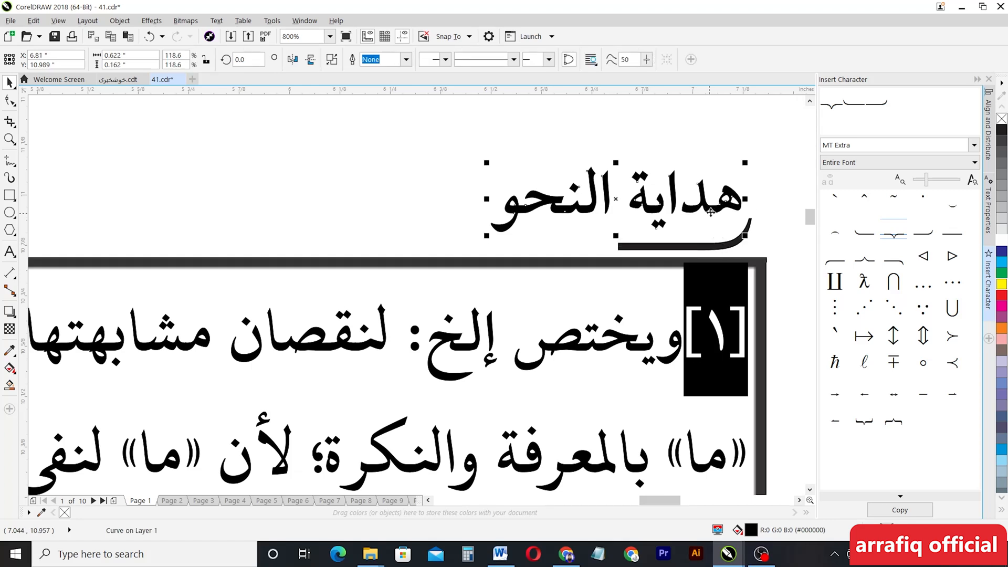
key(Up)
key(Up)
key(Left)
key(Down)
key(Down)
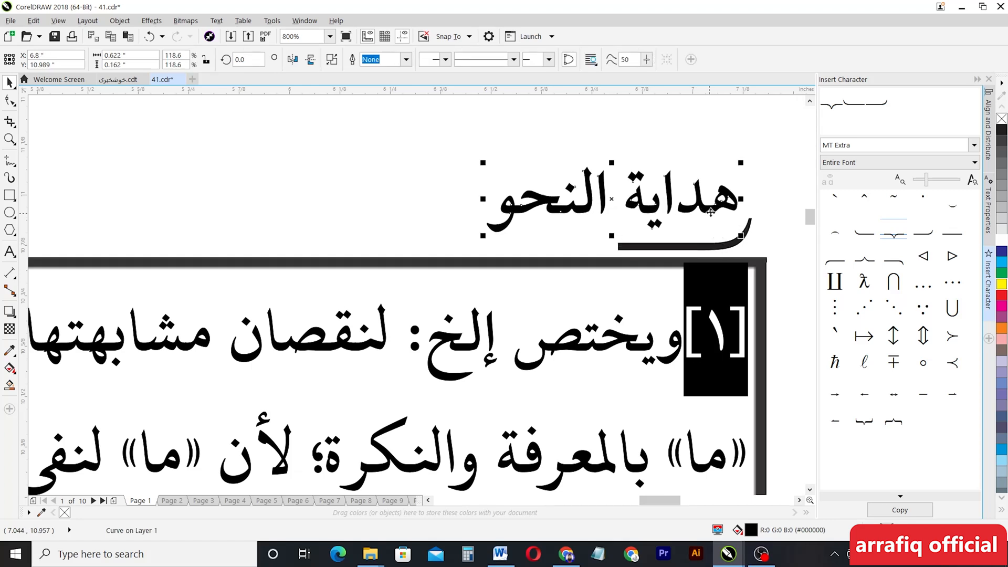
key(Left)
key(Left)
Convert the curved line under هداية النحو to curves and extend its left end nodes to the brace, about 2.679 inches long overall.
click(748, 233)
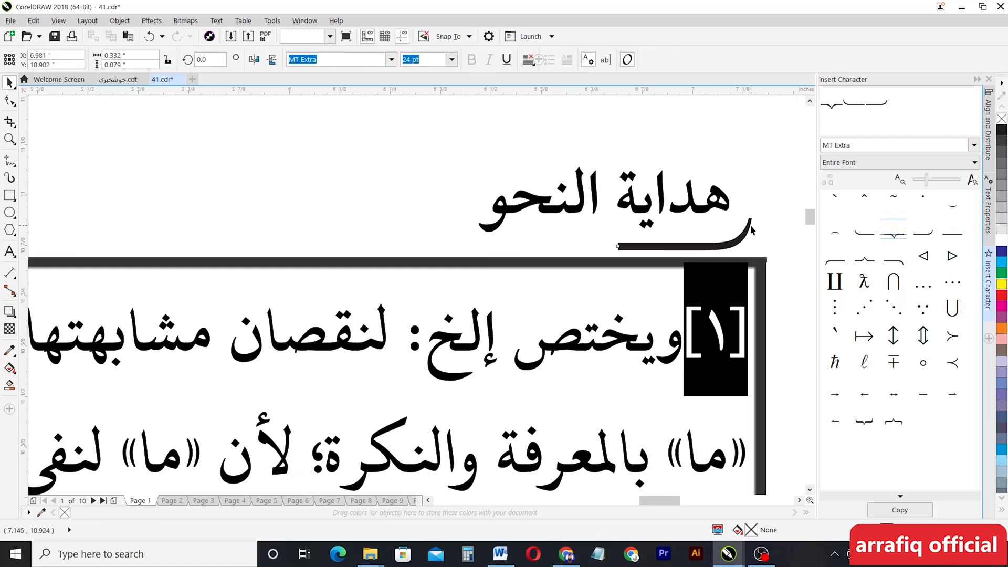
scroll(753, 242, down, 2)
scroll(746, 258, up, 3)
key(F10)
drag(578, 342, 214, 338)
scroll(344, 380, down, 3)
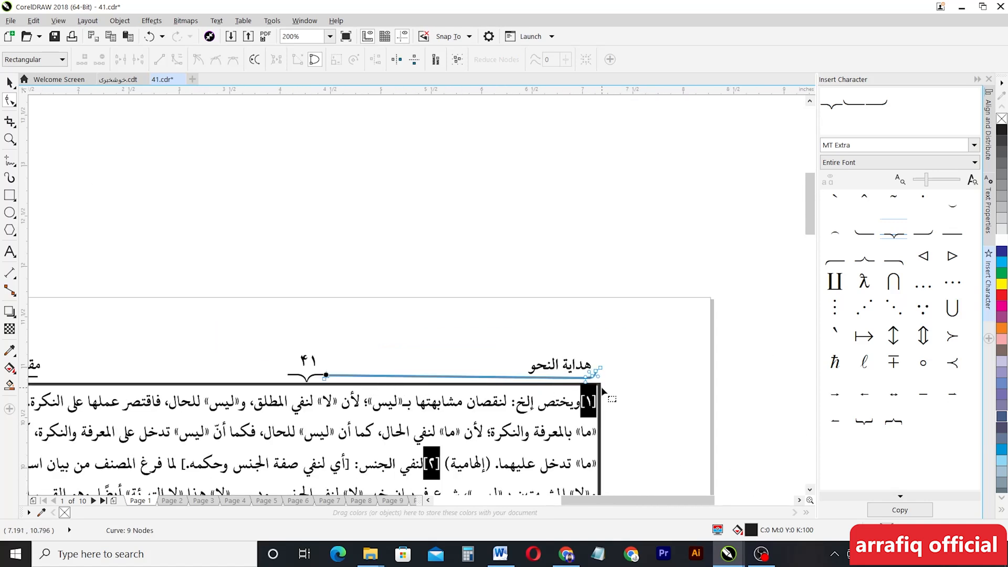
scroll(600, 387, up, 1)
click(555, 372)
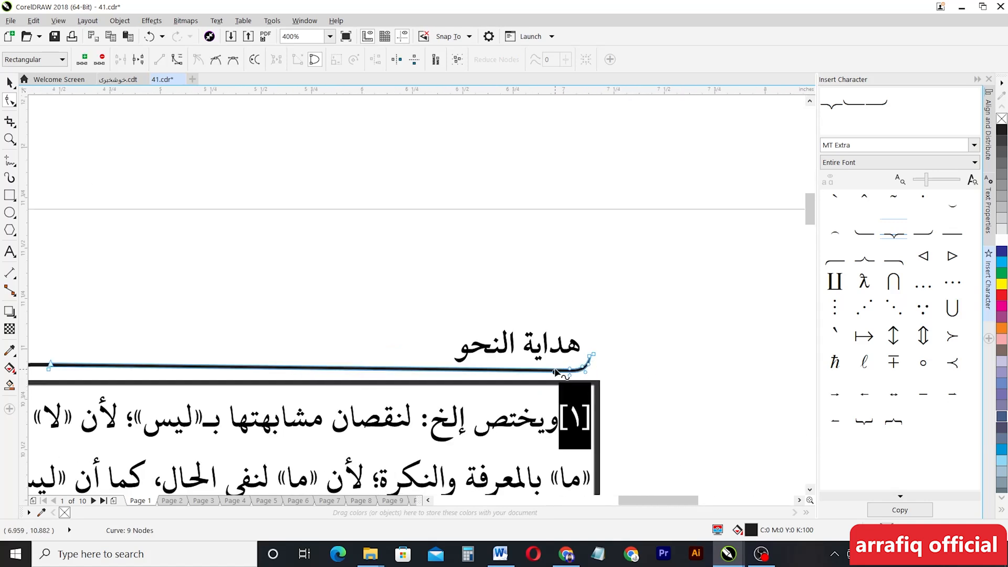
click(15, 87)
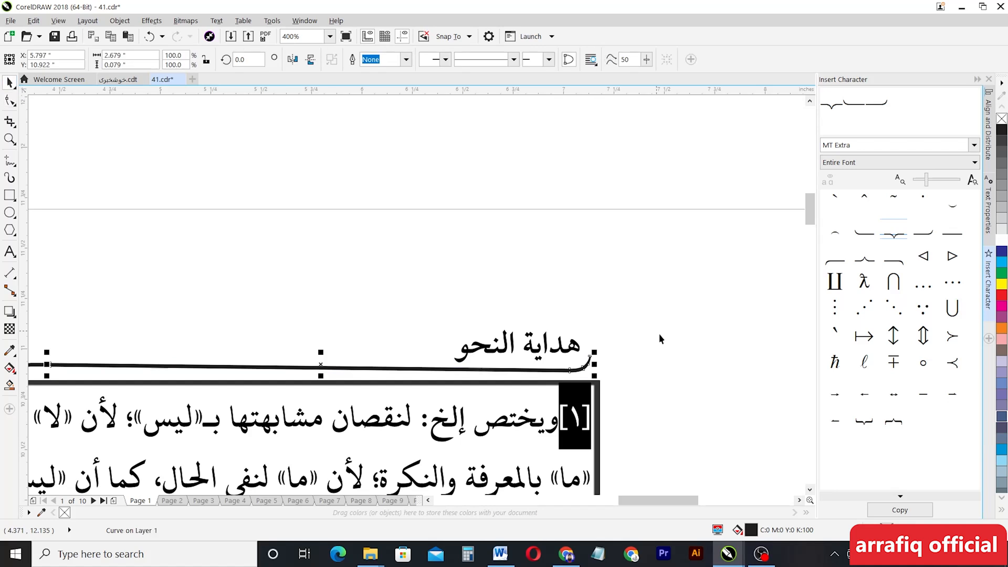
Lower the left end nodes of the extended line beside the brace so that the line runs level.
scroll(735, 346, down, 2)
scroll(406, 374, up, 2)
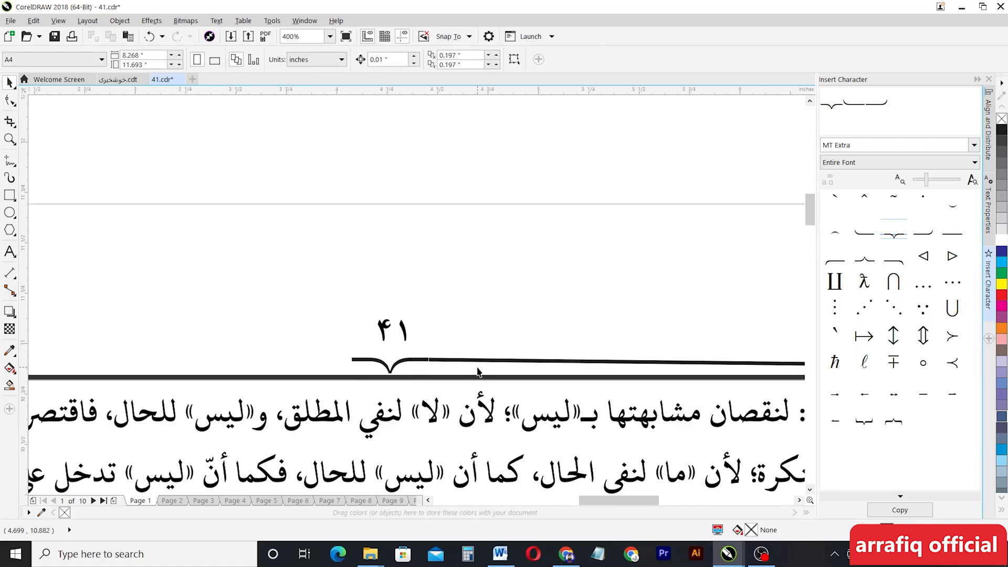
scroll(477, 372, down, 2)
click(499, 369)
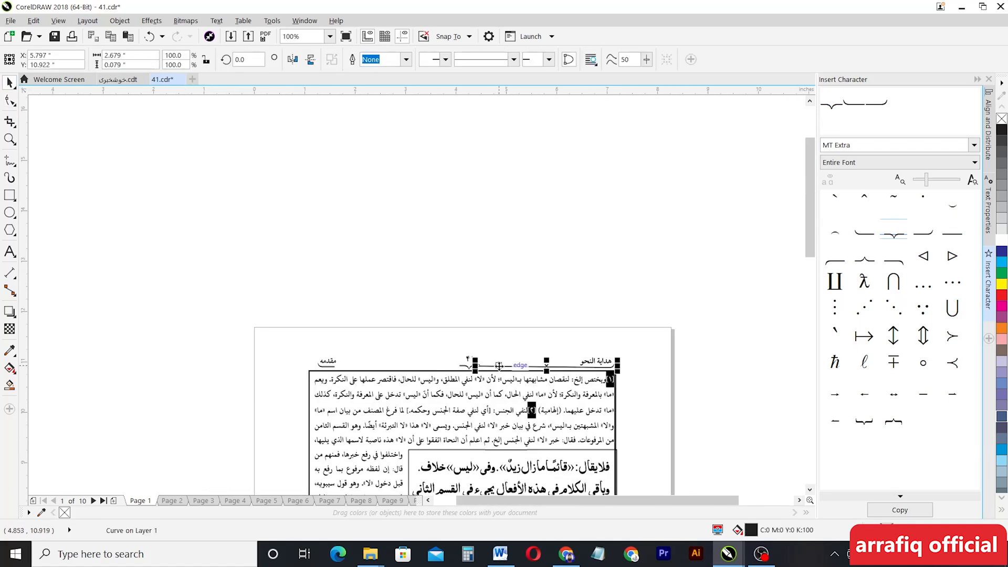
scroll(494, 370, up, 4)
drag(429, 348, 426, 364)
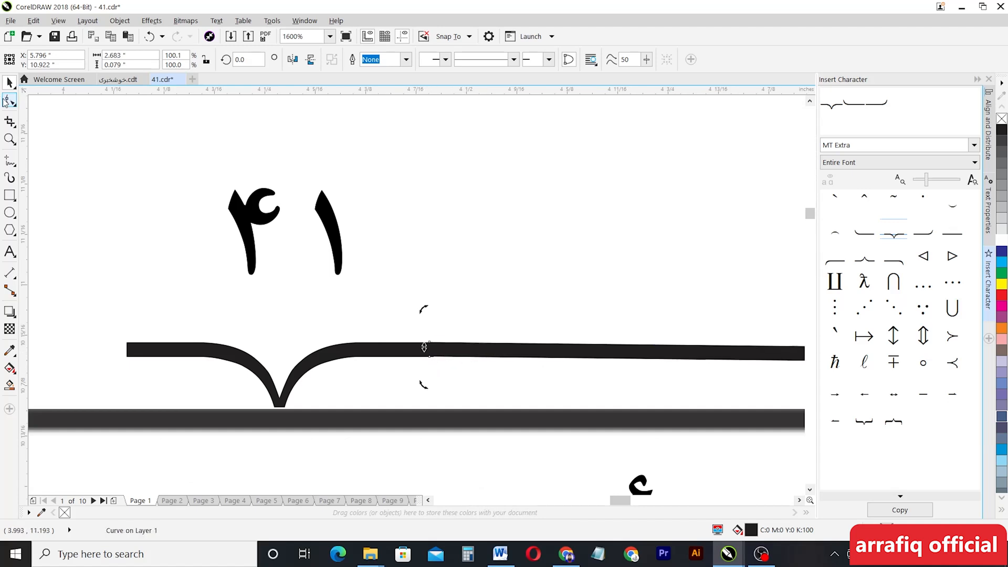
key(F10)
drag(429, 353, 430, 359)
scroll(429, 360, down, 3)
scroll(430, 363, down, 2)
scroll(432, 363, up, 3)
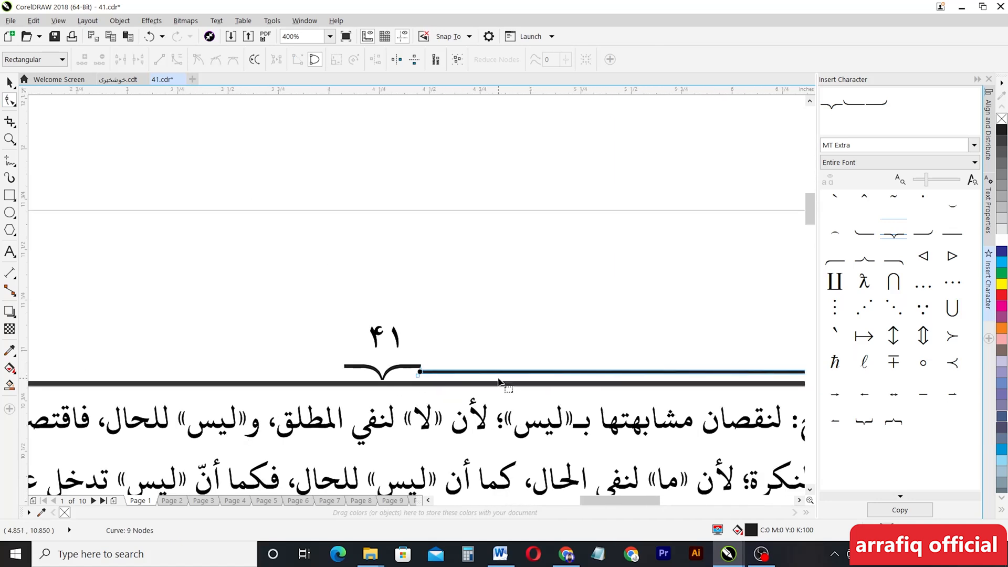
scroll(339, 340, down, 3)
key(space)
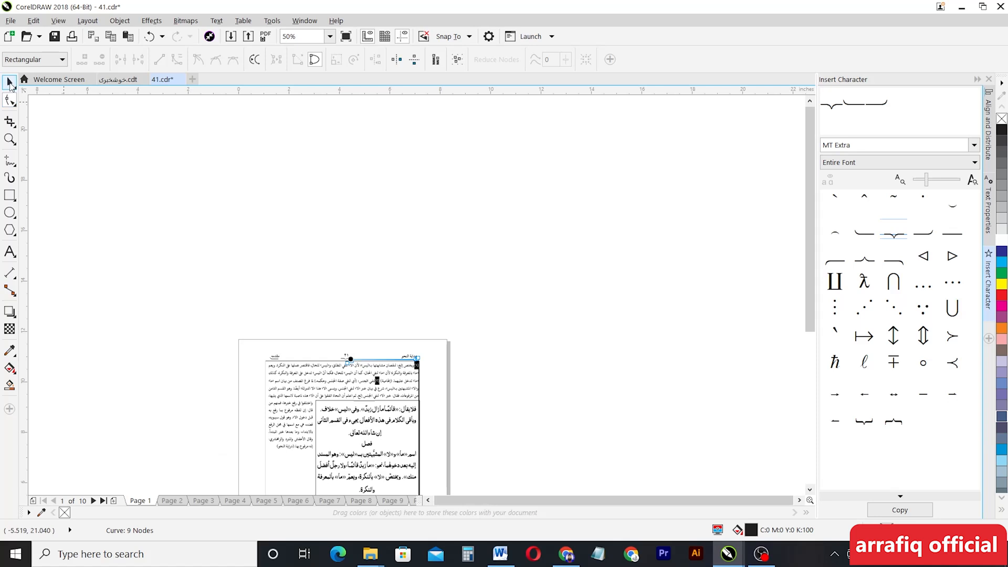
Try to mirror the long right header line horizontally toward the مقدمه side, and undo the attempts.
drag(420, 360, 220, 361)
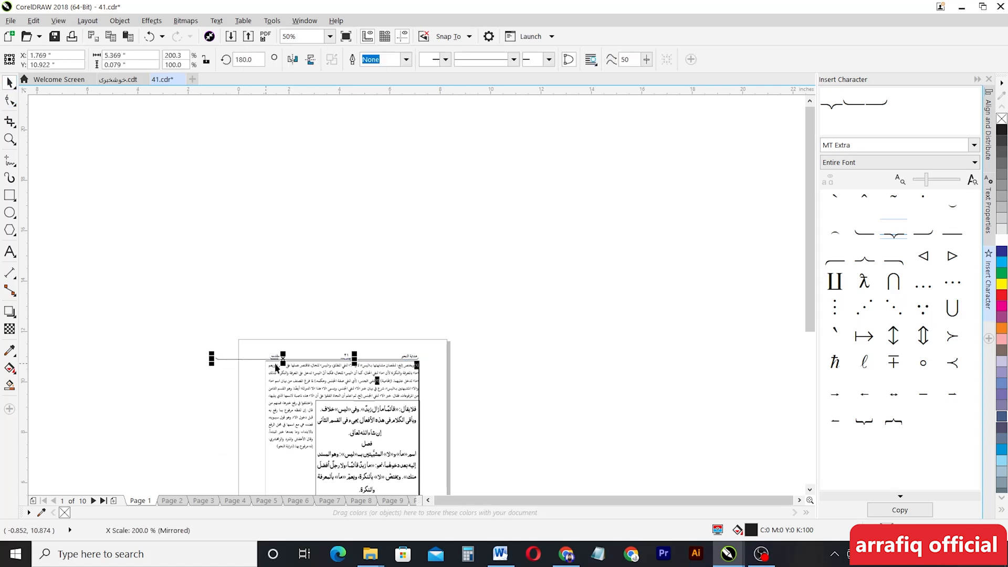
scroll(348, 359, up, 2)
scroll(355, 358, up, 1)
scroll(356, 361, down, 1)
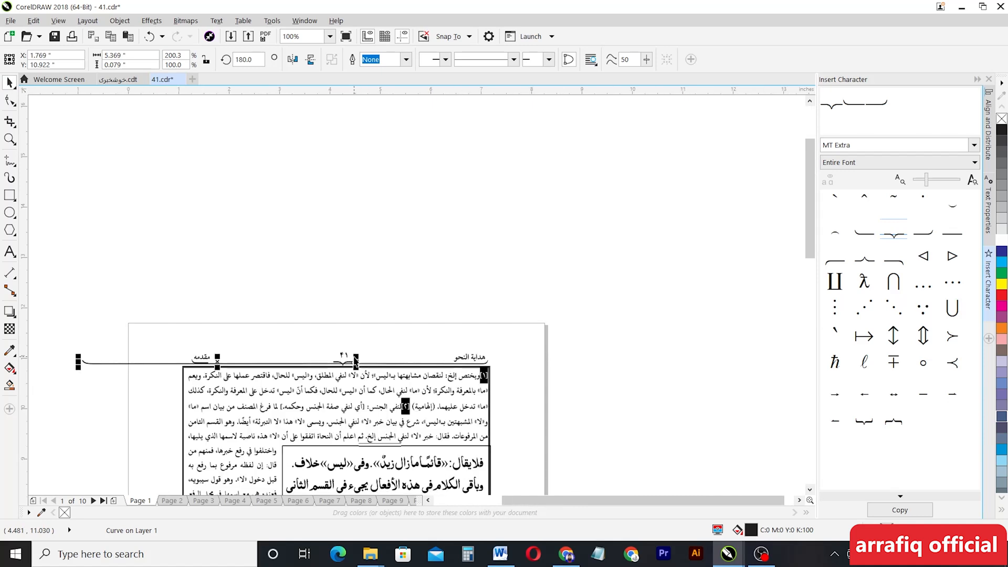
key(ctrl+z)
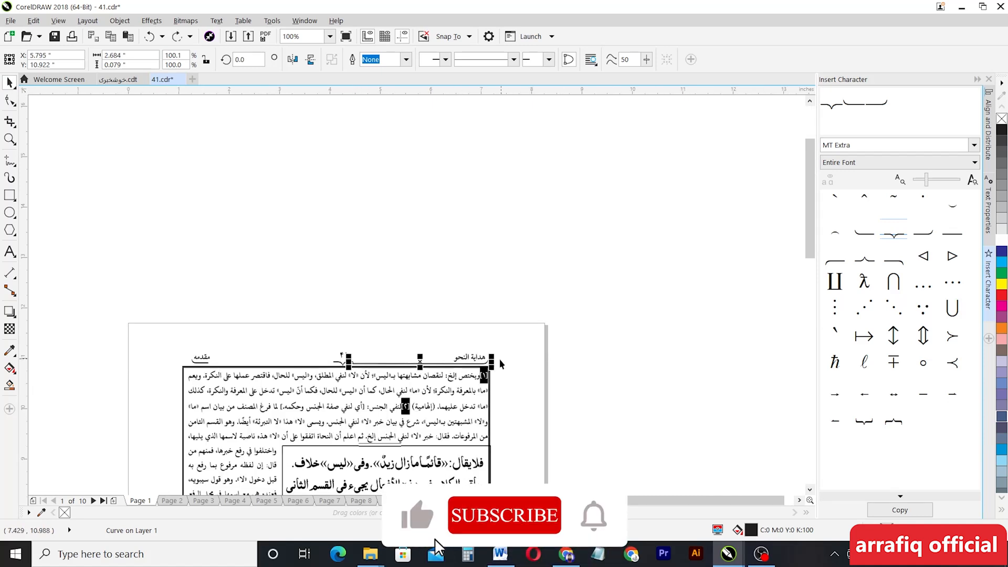
key(ctrl+z)
click(394, 385)
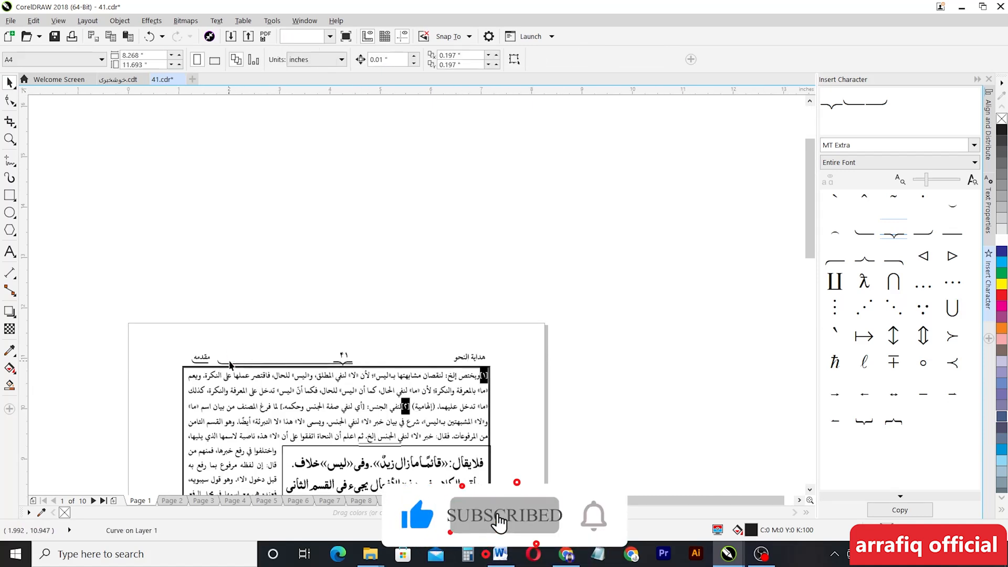
key(ctrl+z)
Mirror a copy of the right header line horizontally and move it under مقدمه, at about X 2.591, Y 10.922 inches.
drag(491, 362, 217, 361)
scroll(329, 362, up, 1)
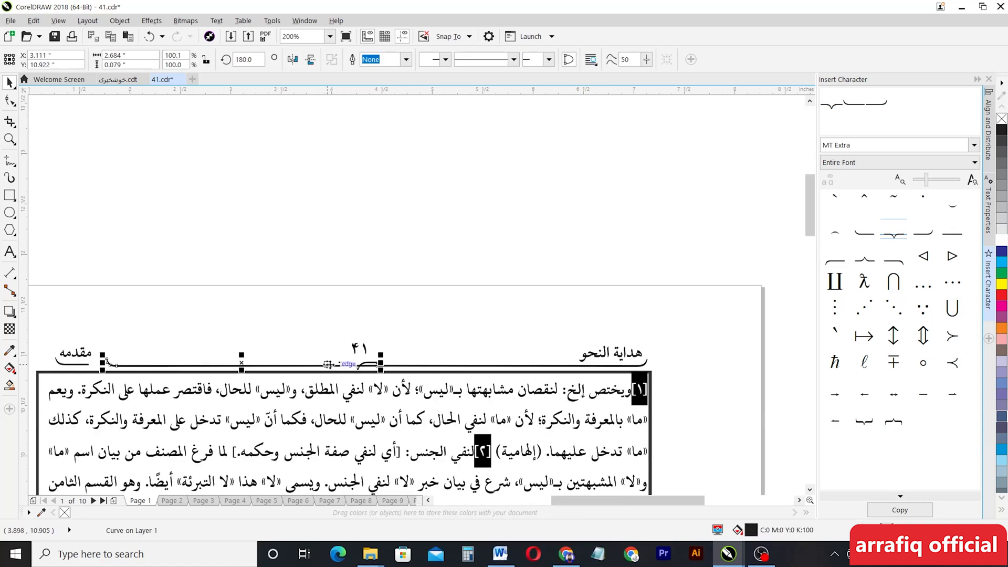
drag(76, 361, 56, 361)
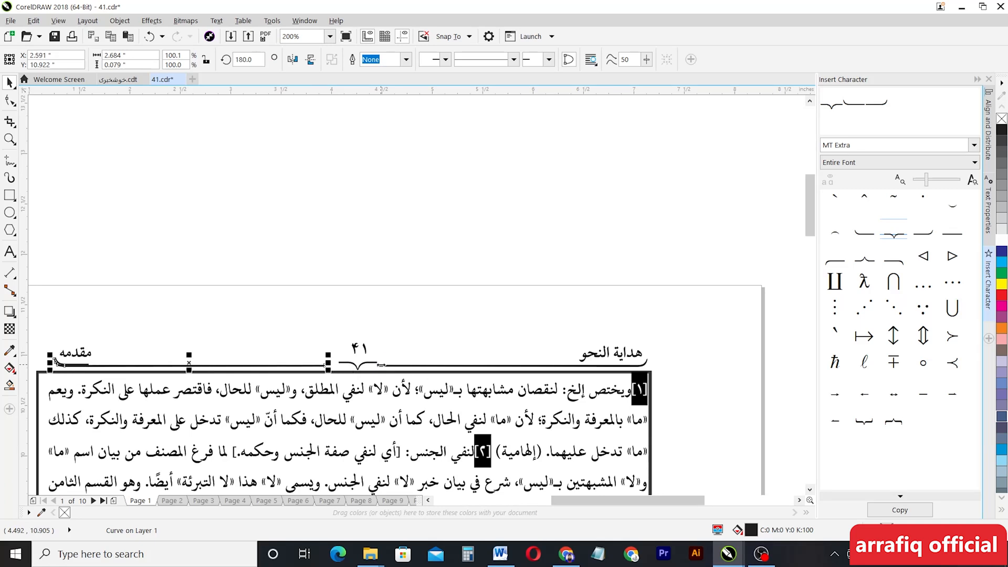
scroll(376, 357, down, 2)
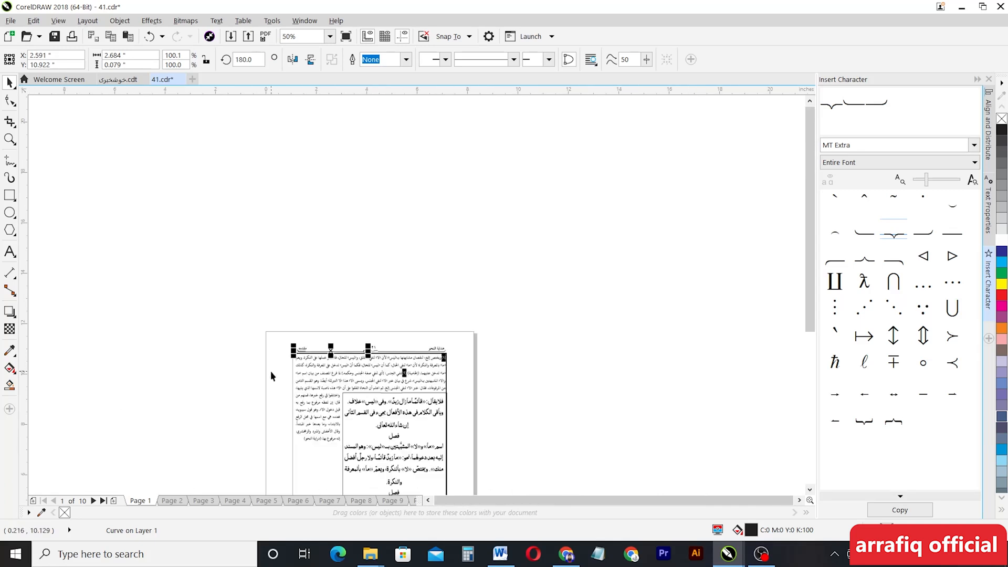
Delete the short curved glyph under مقدمه that overlaps the mirrored line.
scroll(270, 376, up, 2)
scroll(410, 252, up, 1)
key(Escape)
click(287, 299)
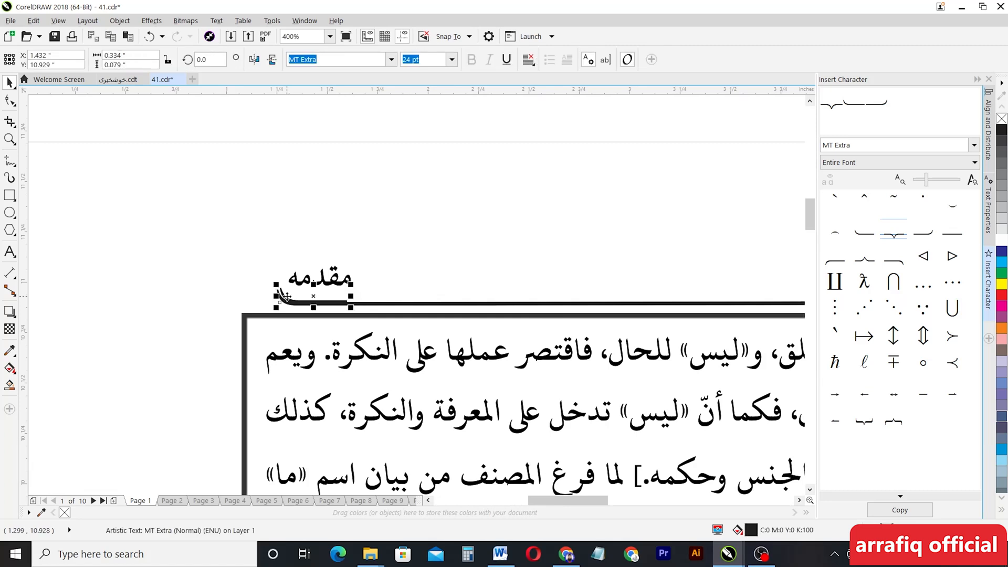
key(Escape)
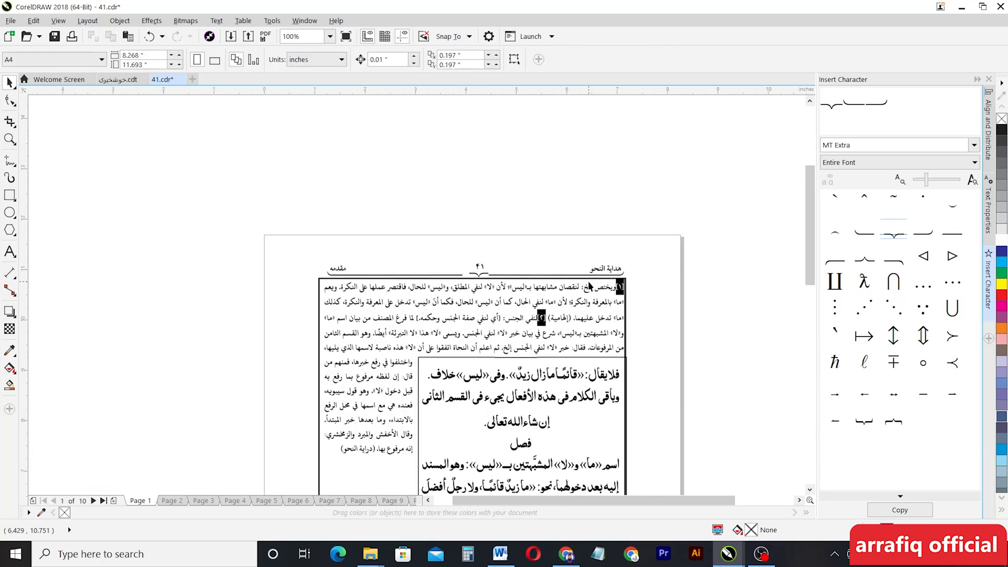
Nudge the mirrored header line under مقدمه left to X 2.521 inches.
scroll(607, 269, up, 2)
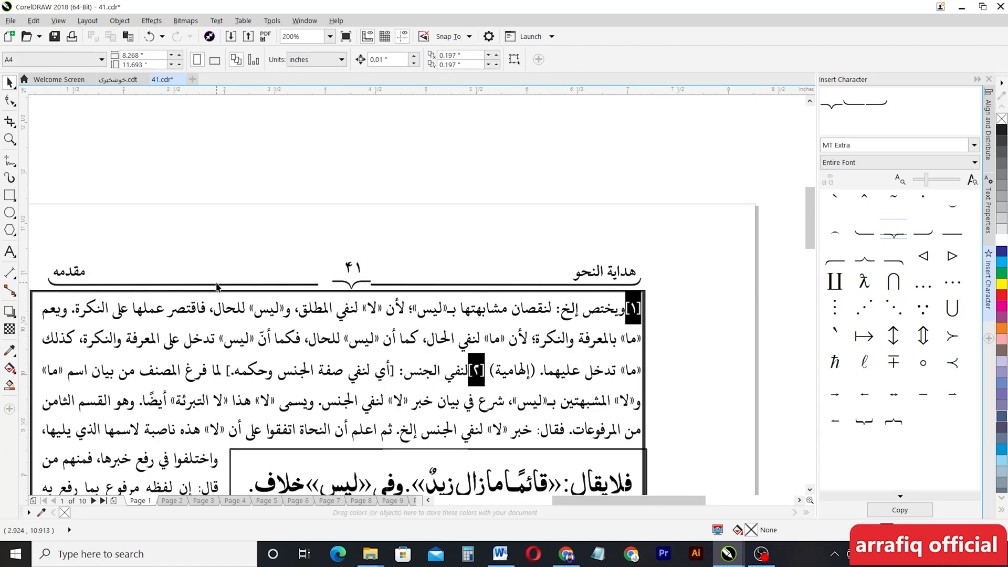
click(217, 284)
key(Left)
key(Left)
key(Left)
key(Left)
key(Left)
key(Left)
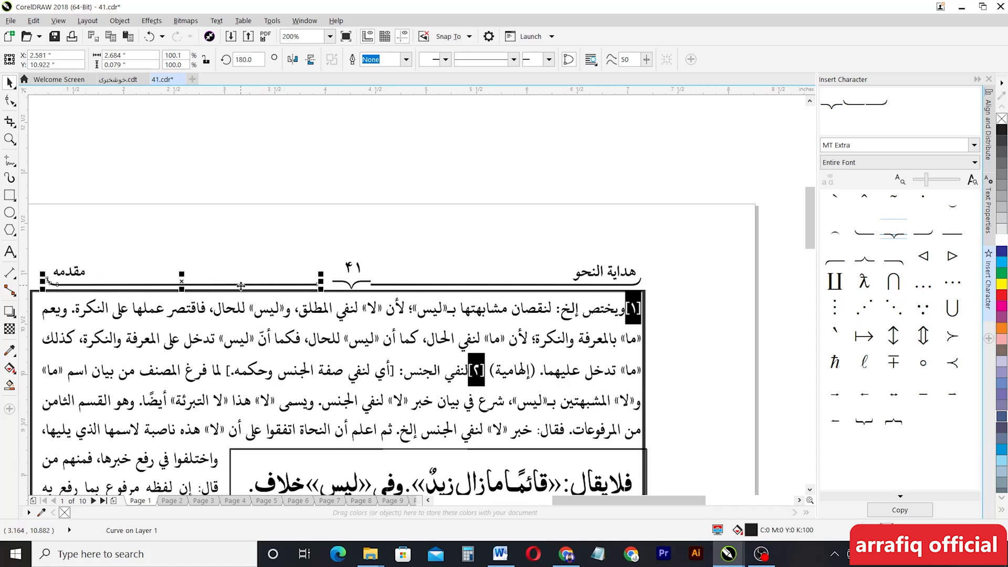
key(Left)
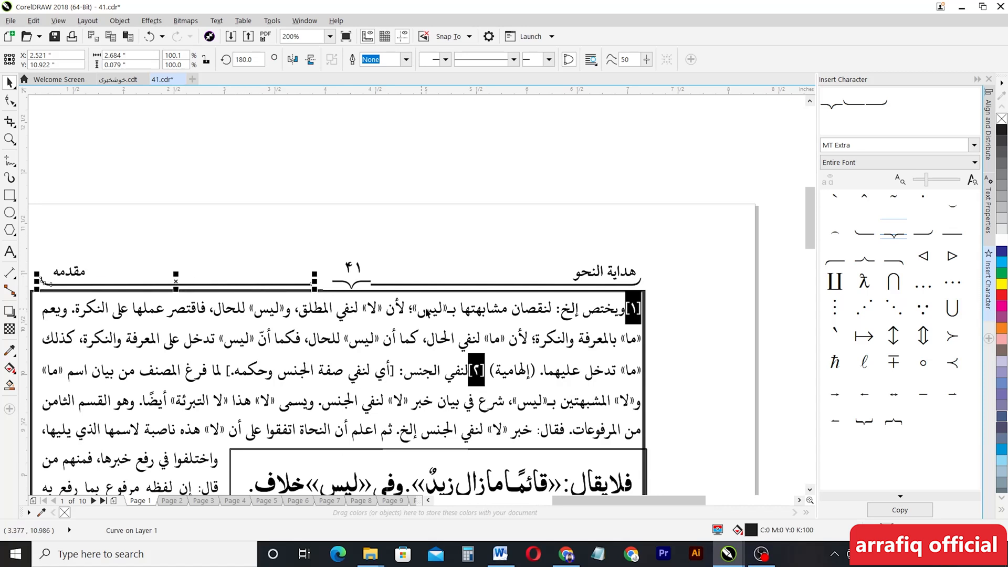
Raise both long header lines together to Y 10.952 inches, leaving a gap above the text frame.
shift+click(406, 284)
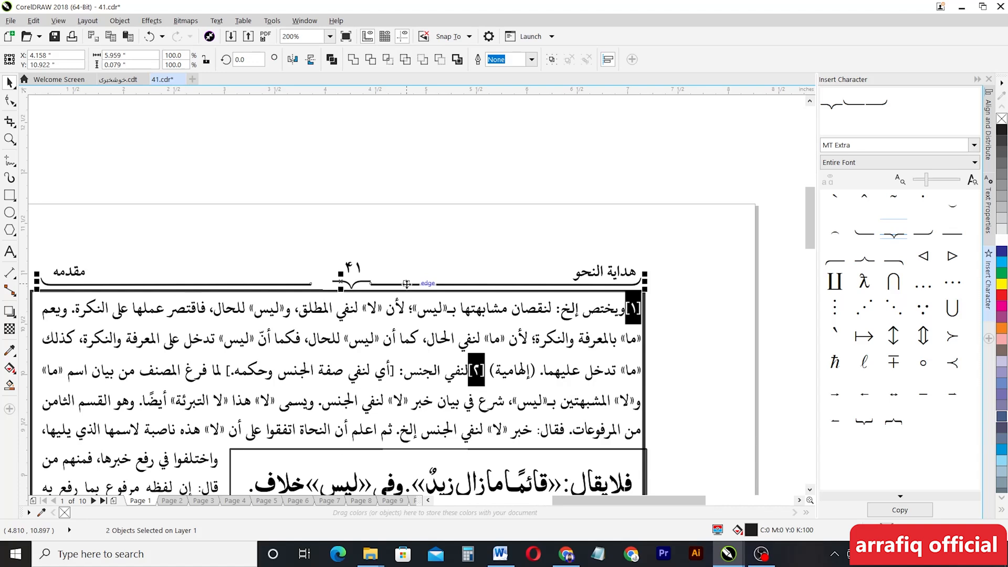
key(Up)
key(Up)
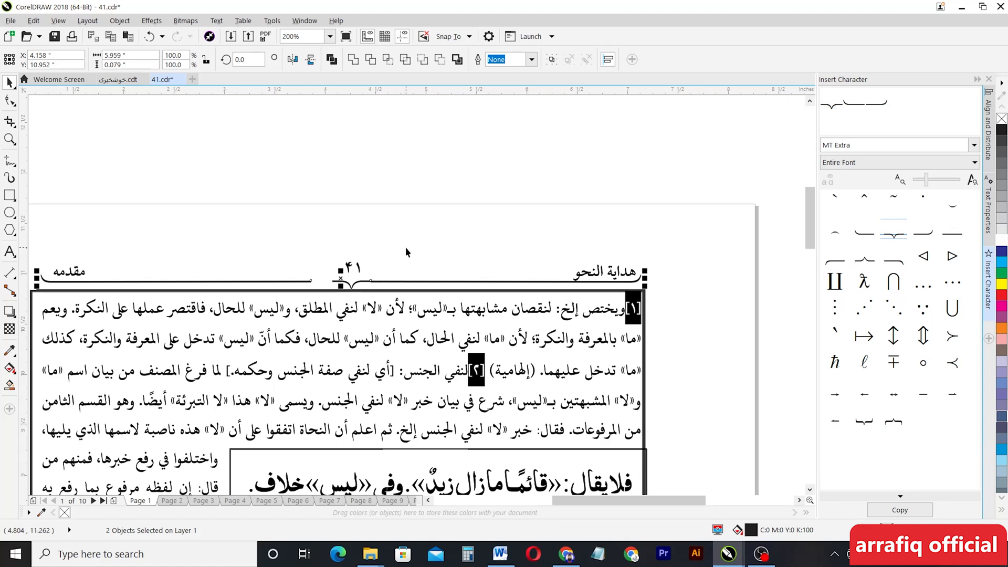
click(512, 250)
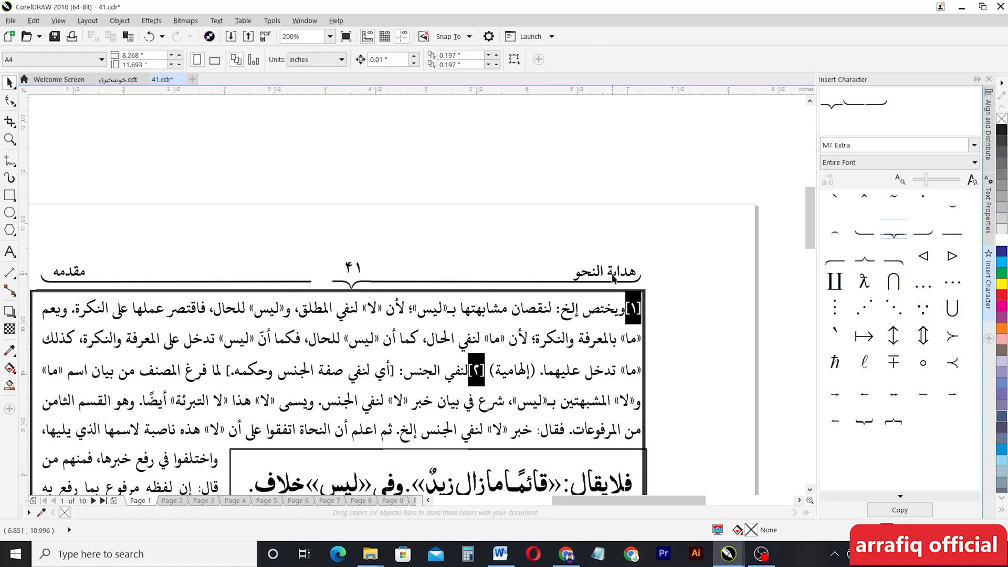
Nudge the book title هداية النحو slightly up and left above its header line.
click(612, 278)
key(Up)
key(Left)
click(734, 298)
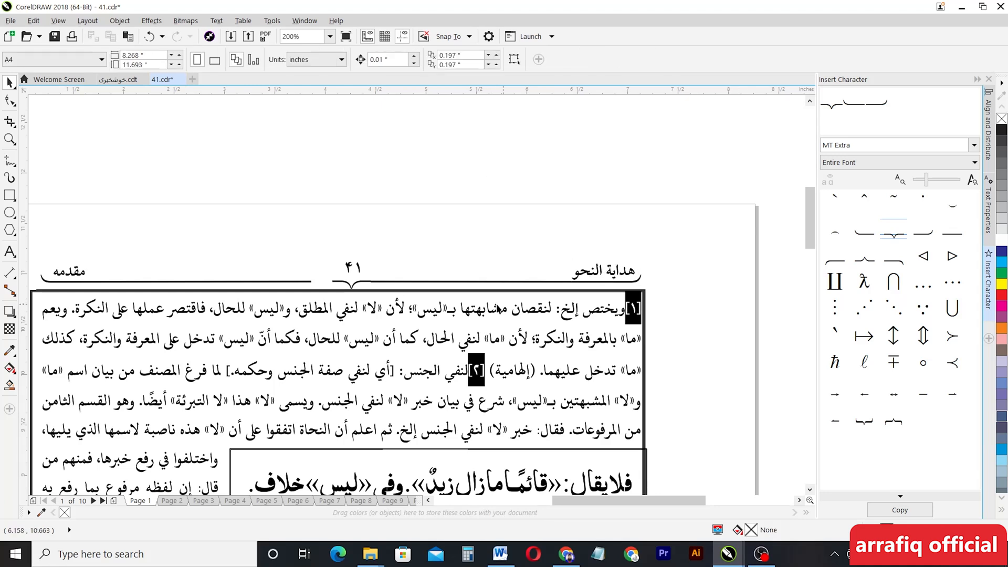
Nudge the page number ۴۱ left to X 4.245 inches and the brace beneath it left to X 4.179 inches.
click(347, 270)
key(Left)
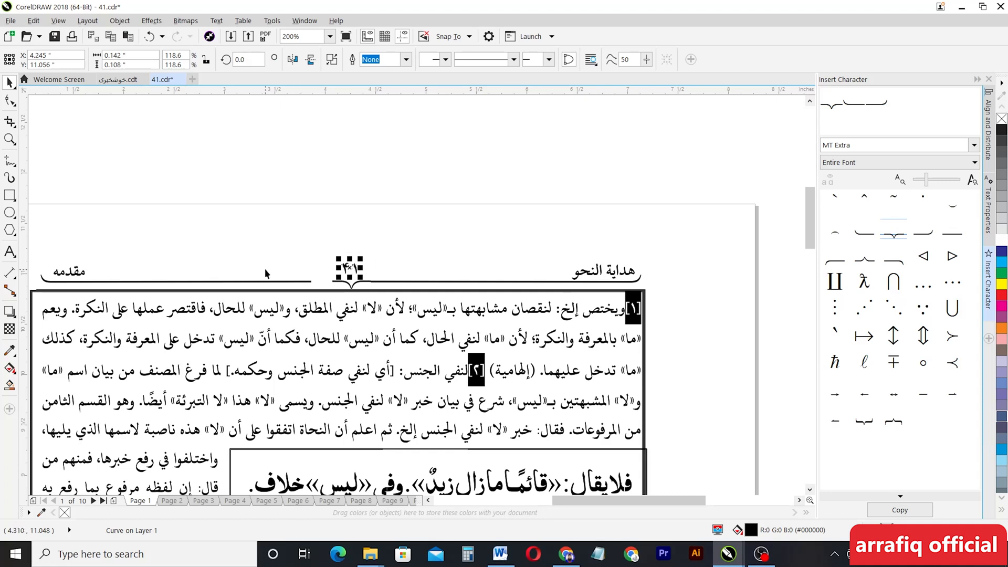
click(432, 231)
click(349, 284)
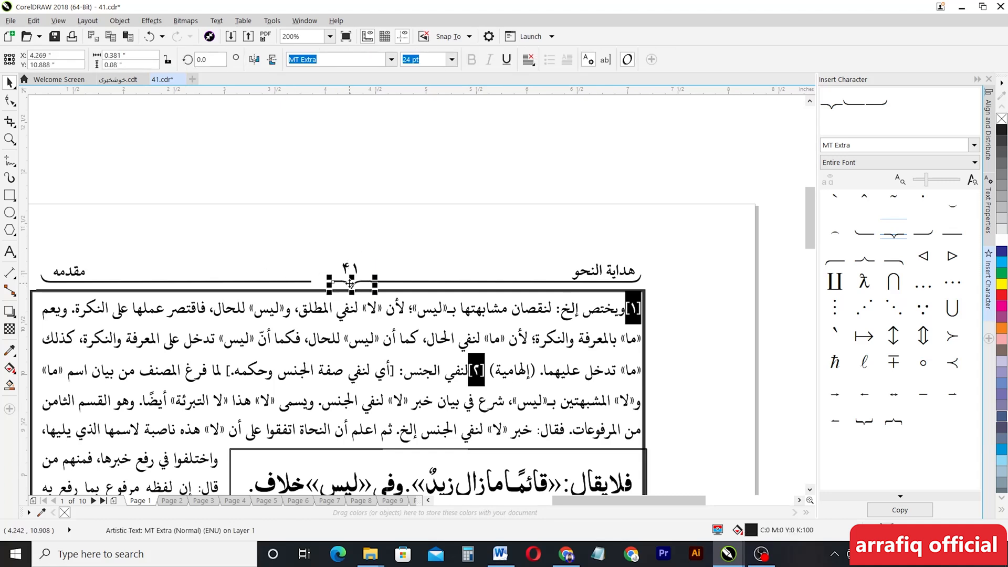
key(Left)
key(Left)
key(Left)
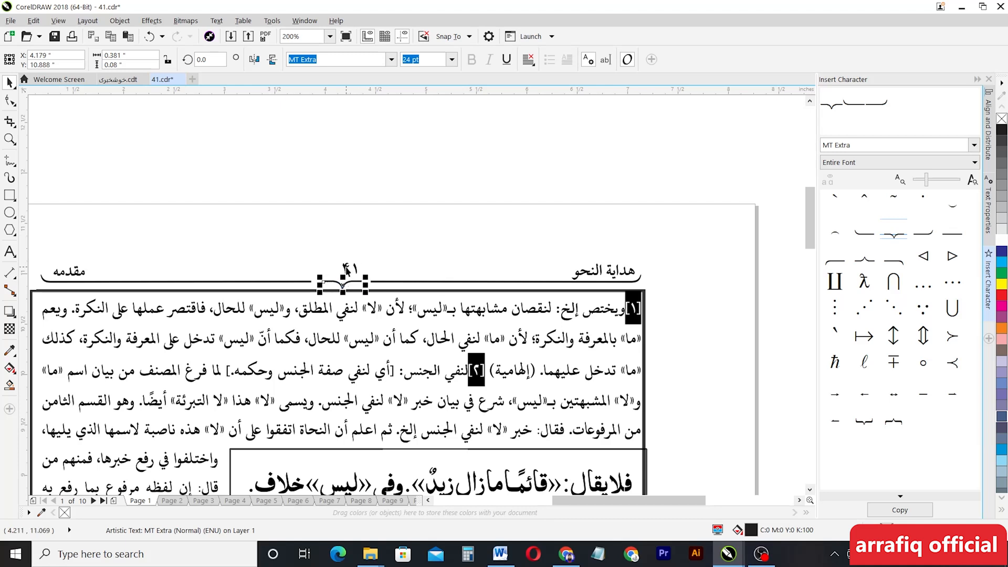
Move the page number ۴۱ left to X 4.145 inches and nudge the brace beneath it to X 4.169 inches.
click(347, 268)
drag(346, 268, 338, 268)
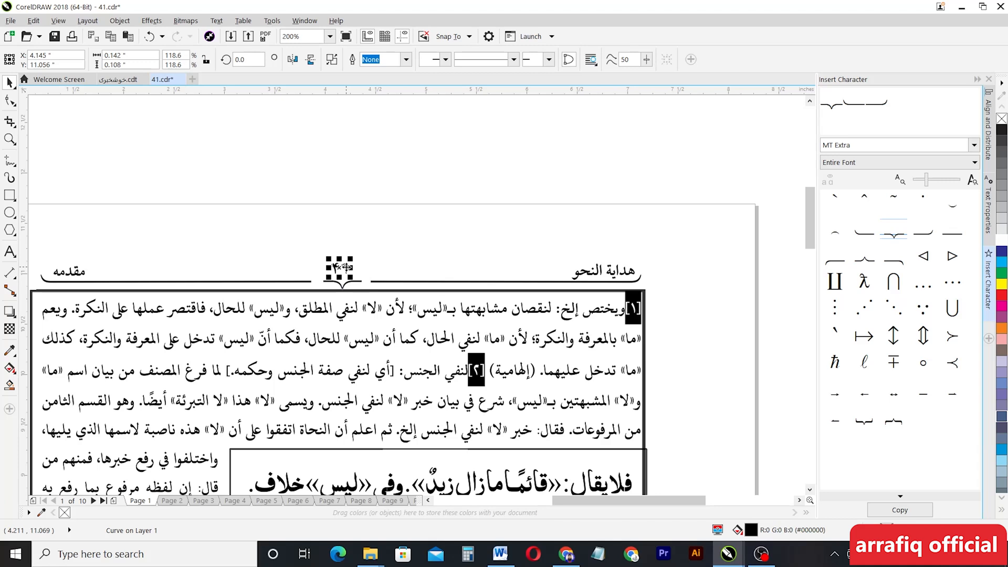
scroll(361, 285, up, 2)
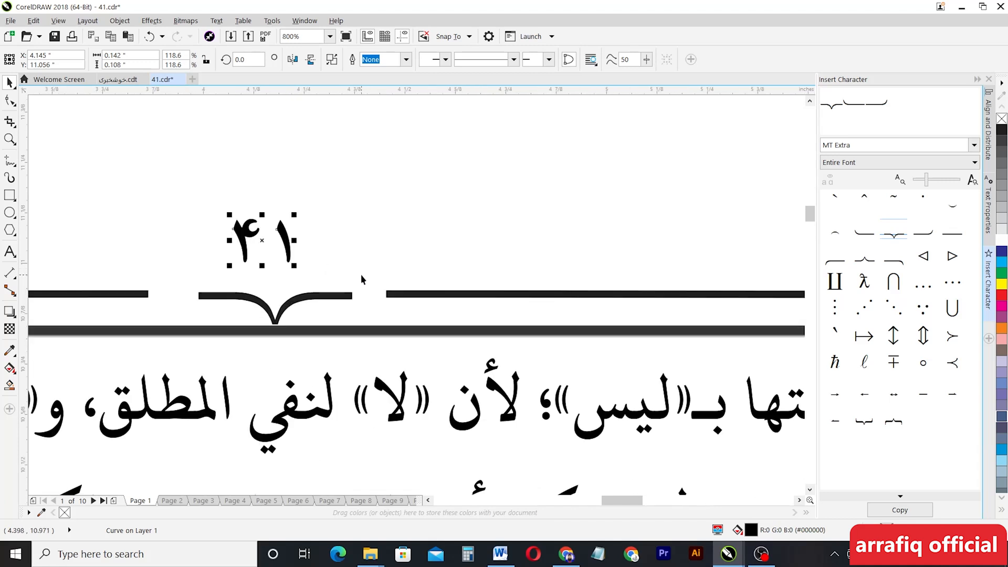
click(335, 296)
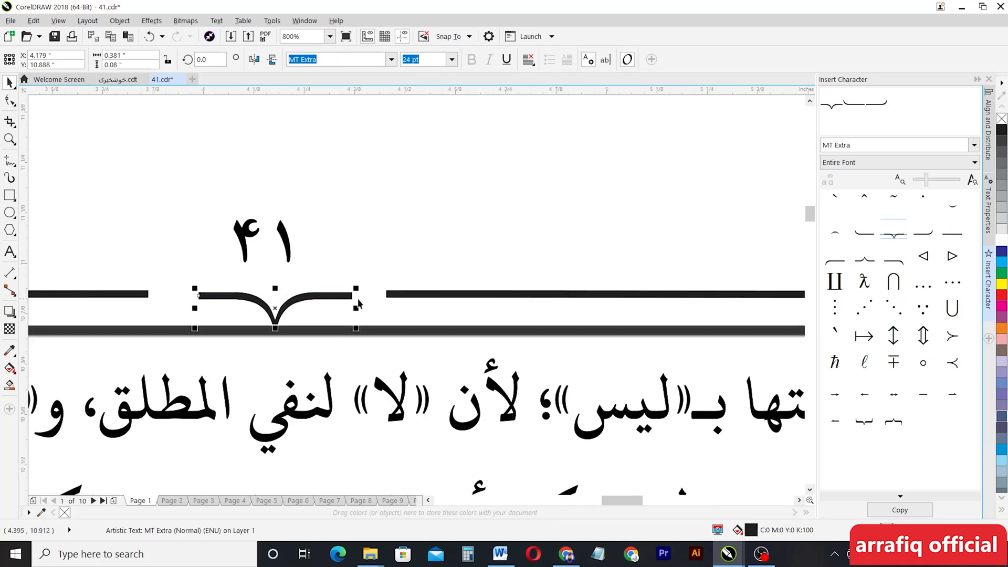
key(Left)
key(Down)
key(Up)
key(Down)
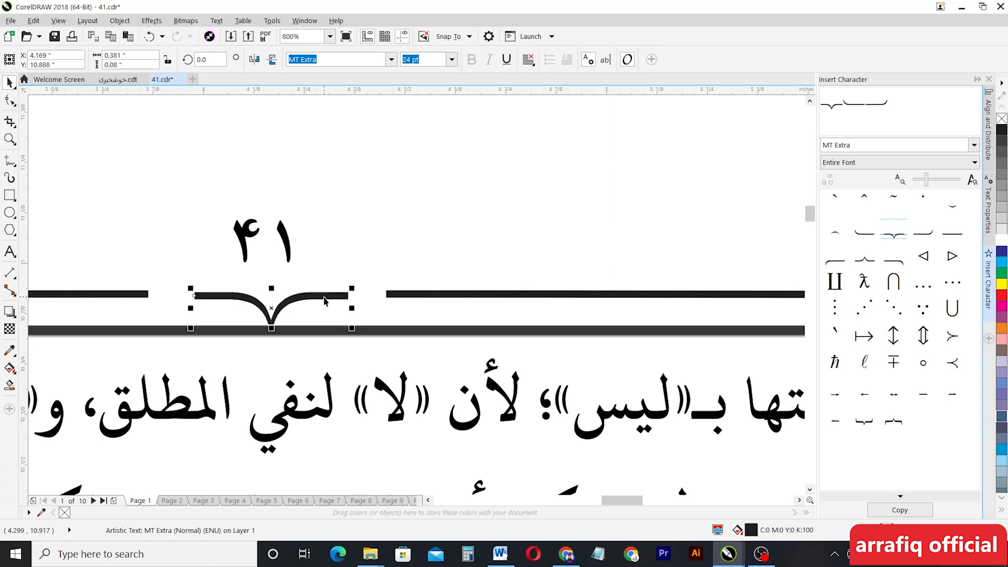
Extend the inner end of the header line under هداية النحو by its nodes until it meets the brace.
click(423, 293)
key(ctrl+q)
click(10, 100)
scroll(387, 294, up, 1)
scroll(389, 298, up, 2)
click(387, 293)
drag(387, 293, 232, 302)
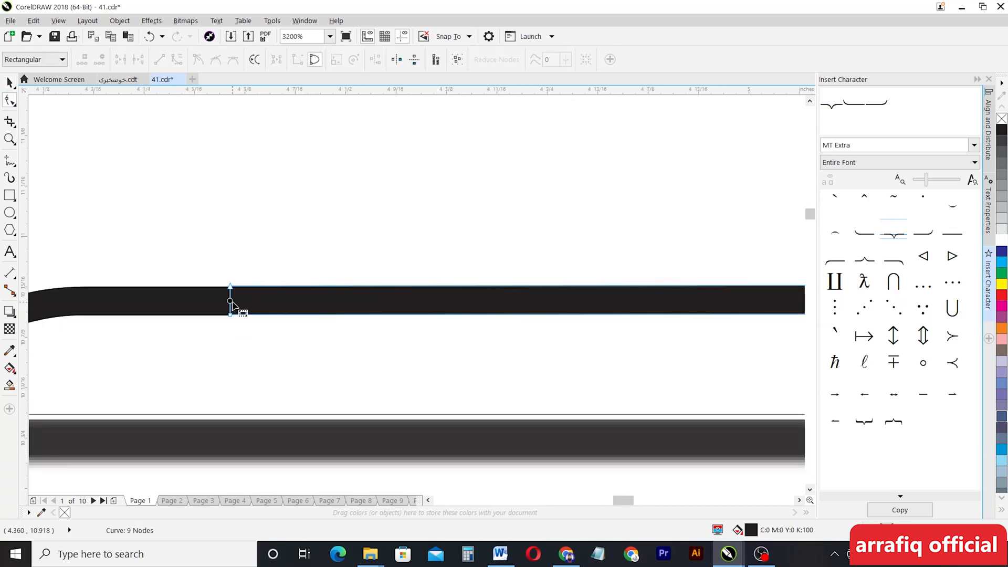
Extend the inner end nodes of the header line under مقدمه until they meet the brace's left end.
scroll(329, 326, down, 7)
scroll(350, 352, up, 3)
scroll(580, 287, up, 3)
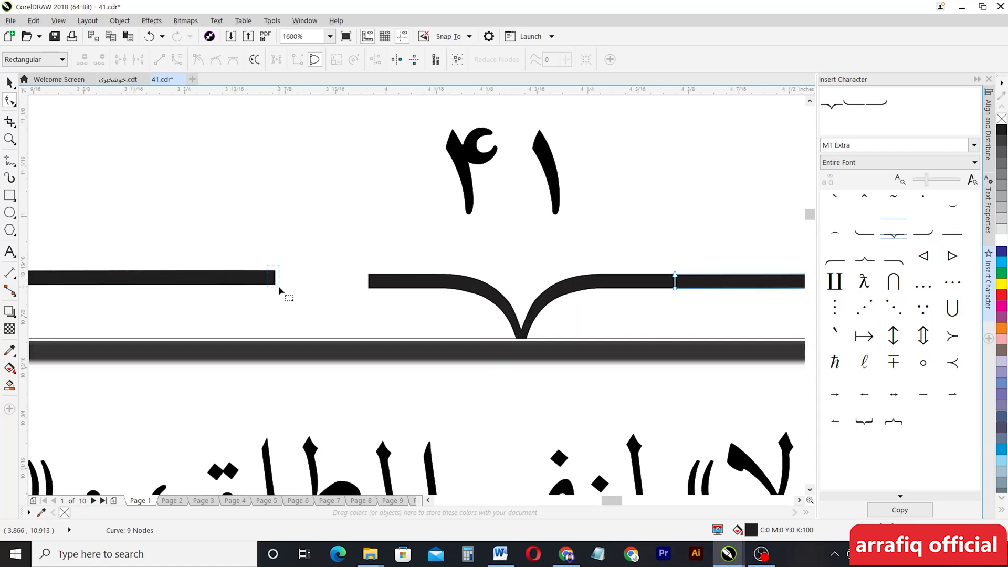
drag(274, 278, 371, 282)
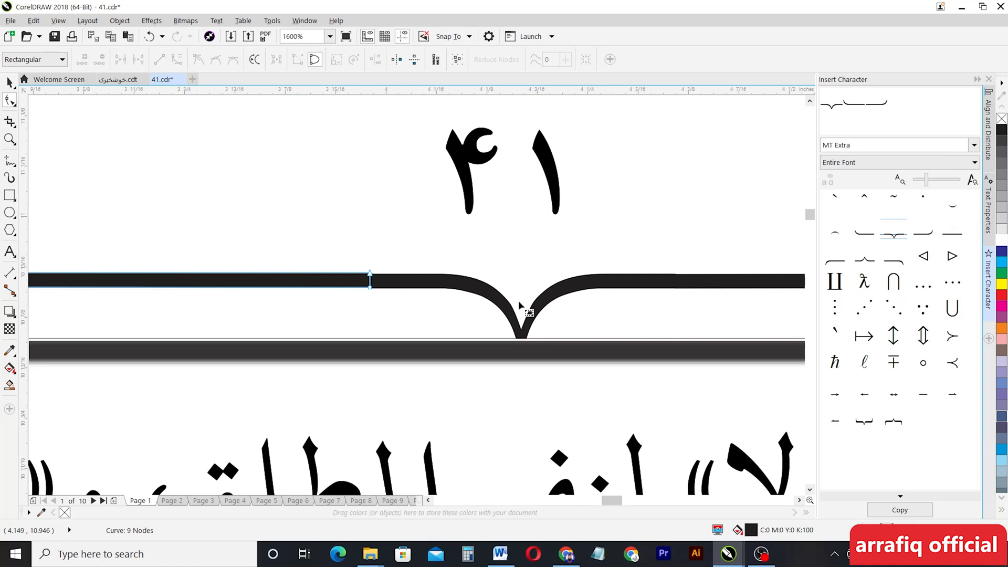
Convert the brace to curves and stretch it vertically to 0.082 inches high to align with the adjoining header lines.
click(530, 337)
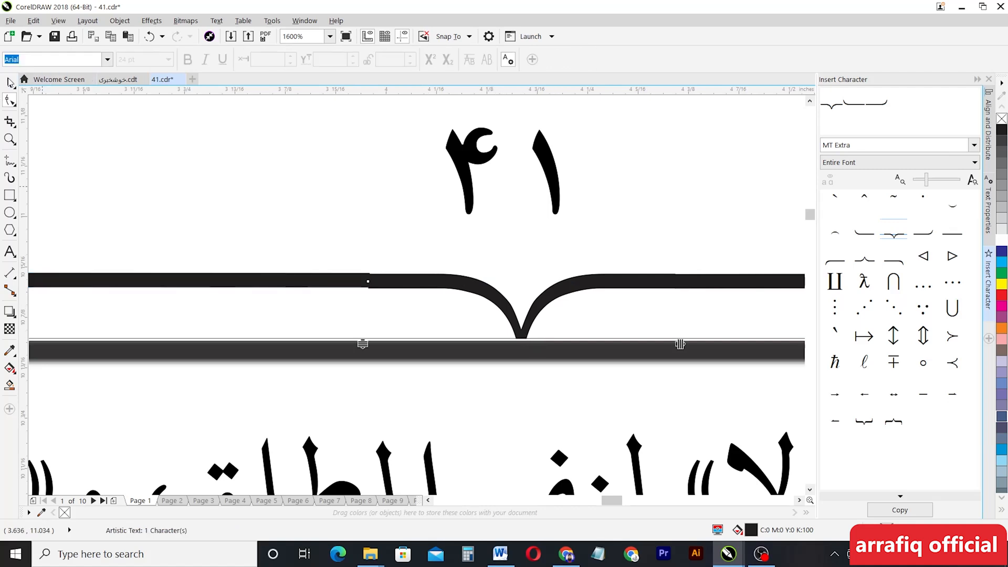
key(space)
key(ctrl+q)
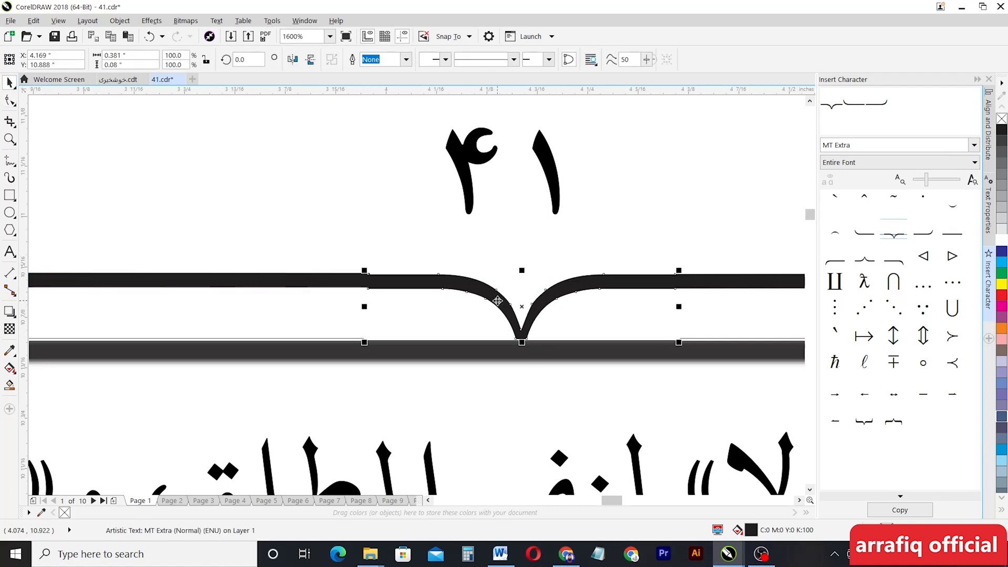
drag(521, 269, 521, 267)
key(Down)
key(Up)
drag(522, 269, 522, 271)
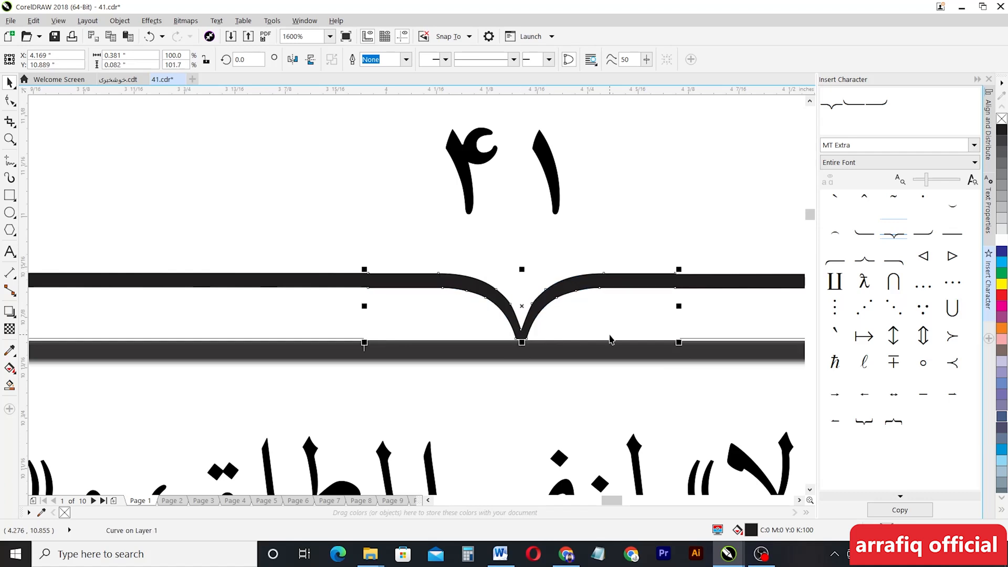
Reshape the brace's tip by raising its inner node and bottom edge, making the brace 0.076 inches high.
click(611, 297)
click(482, 406)
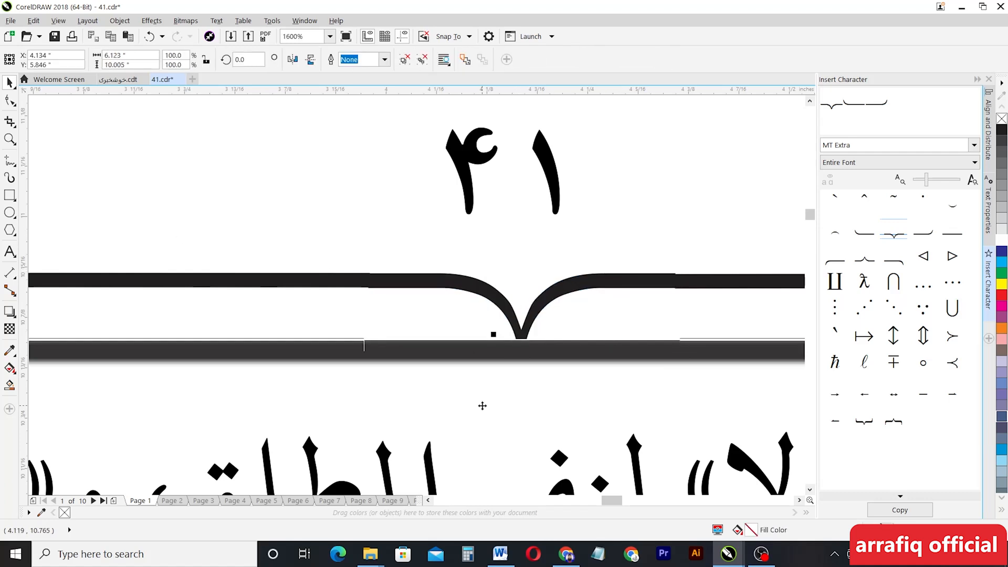
scroll(512, 360, down, 2)
scroll(544, 360, up, 2)
scroll(530, 357, up, 2)
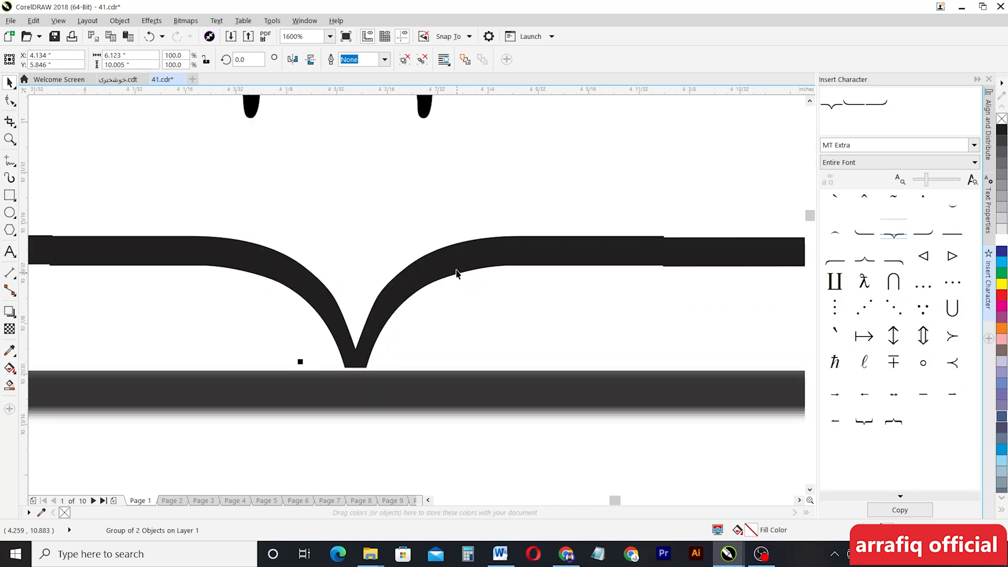
click(387, 299)
click(11, 100)
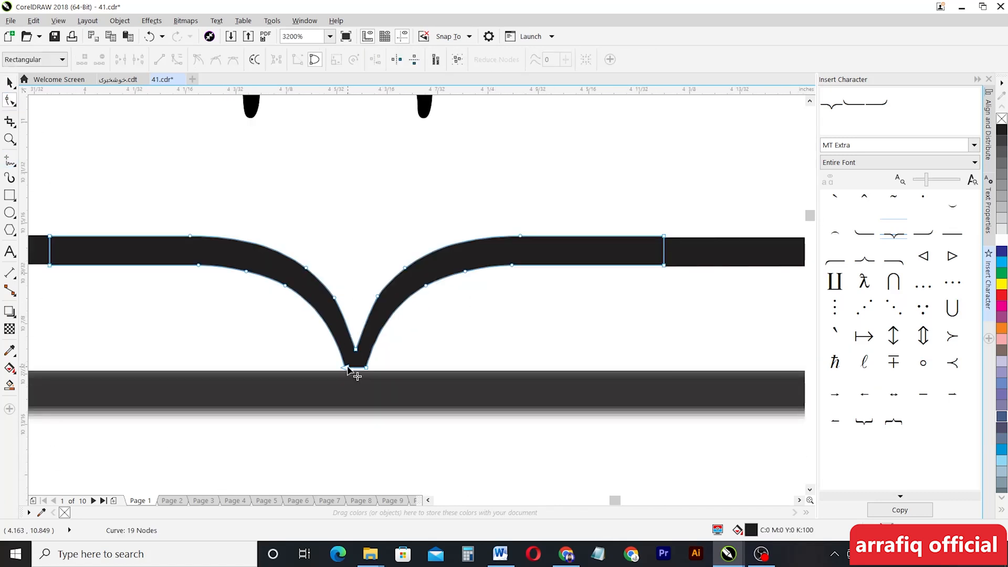
click(354, 351)
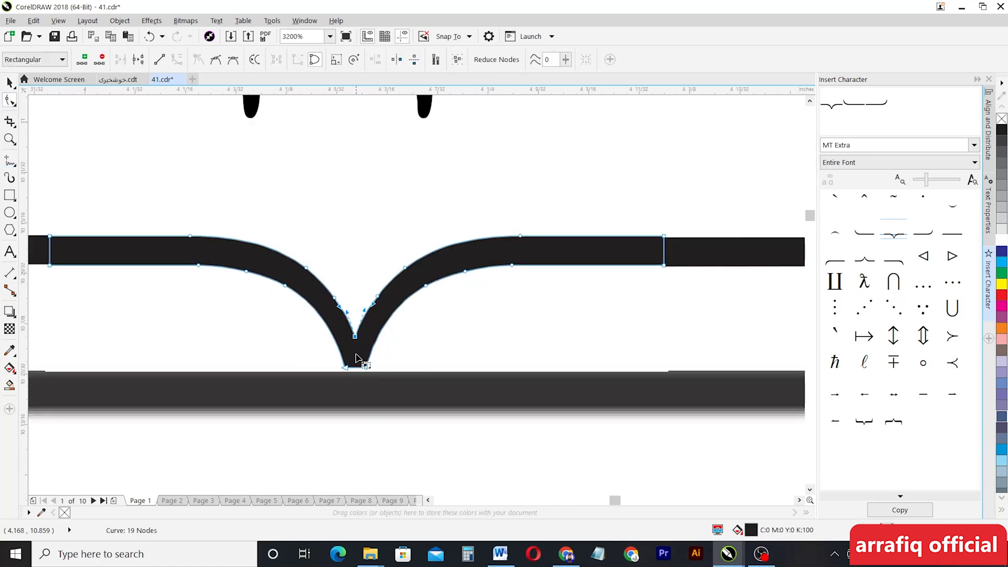
drag(356, 367, 357, 359)
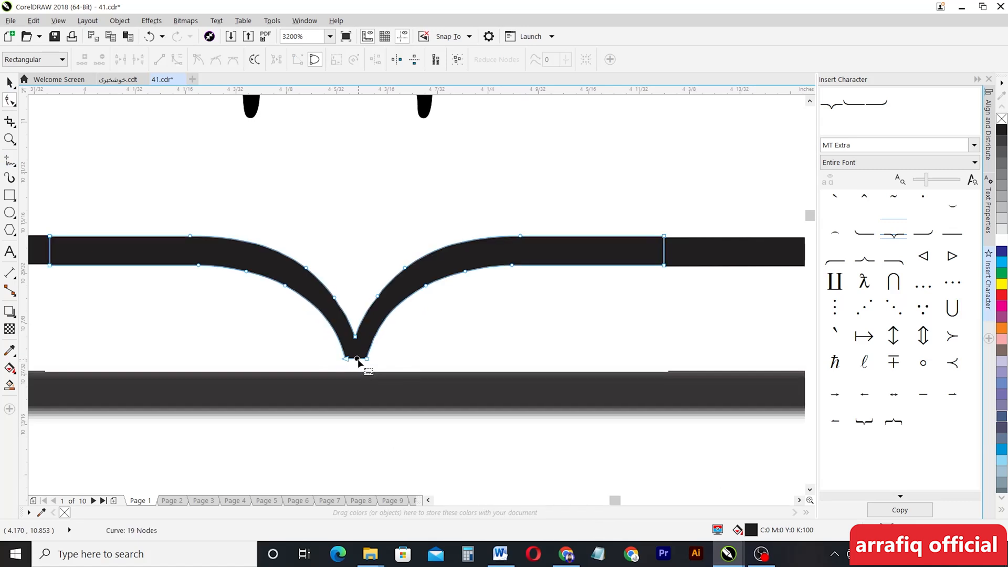
key(space)
scroll(286, 261, down, 10)
scroll(257, 294, up, 3)
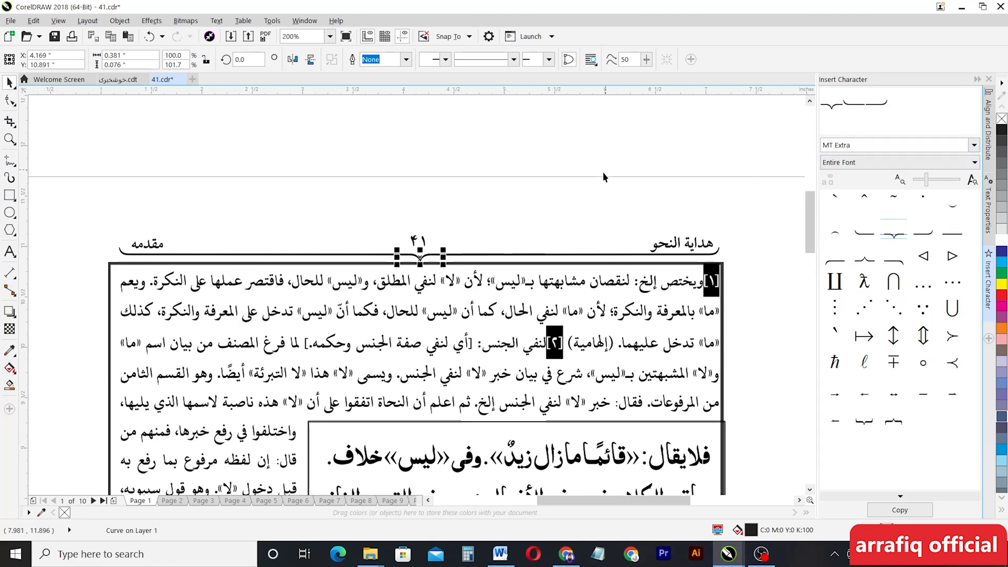
Look through the character fonts for symbol sets, previewing Wingdings, Wingdings 2 and Webdings.
click(974, 146)
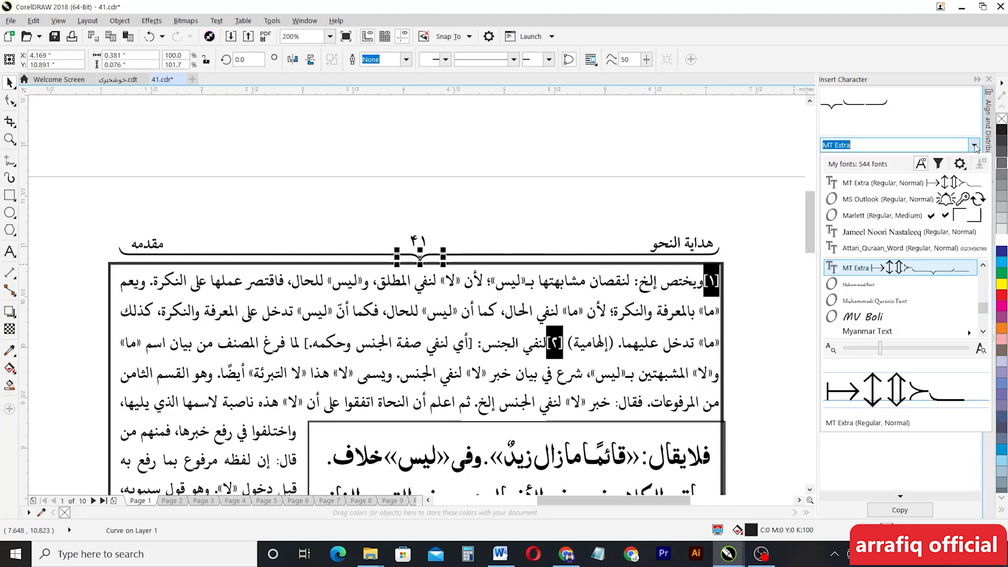
scroll(914, 297, down, 5)
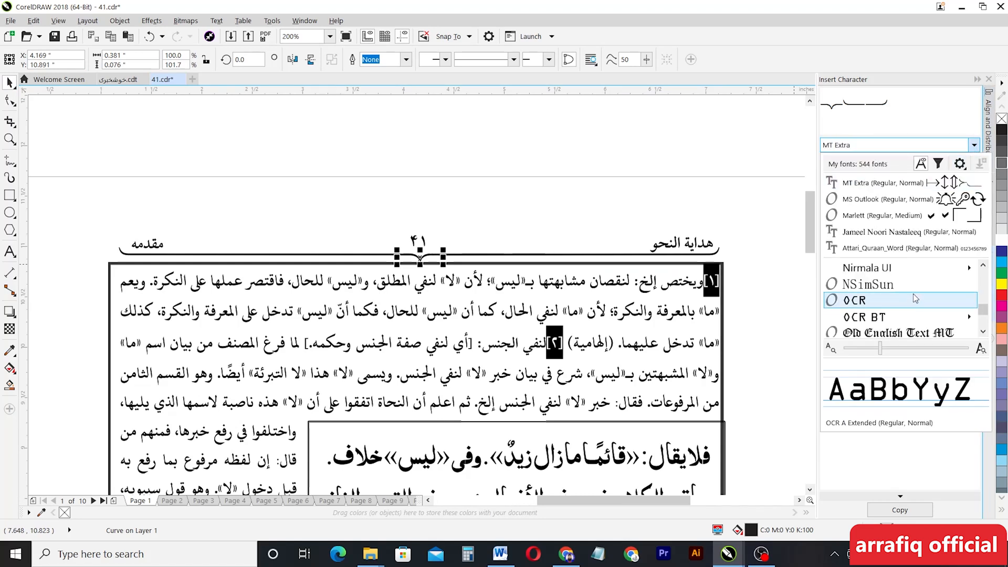
scroll(914, 298, down, 3)
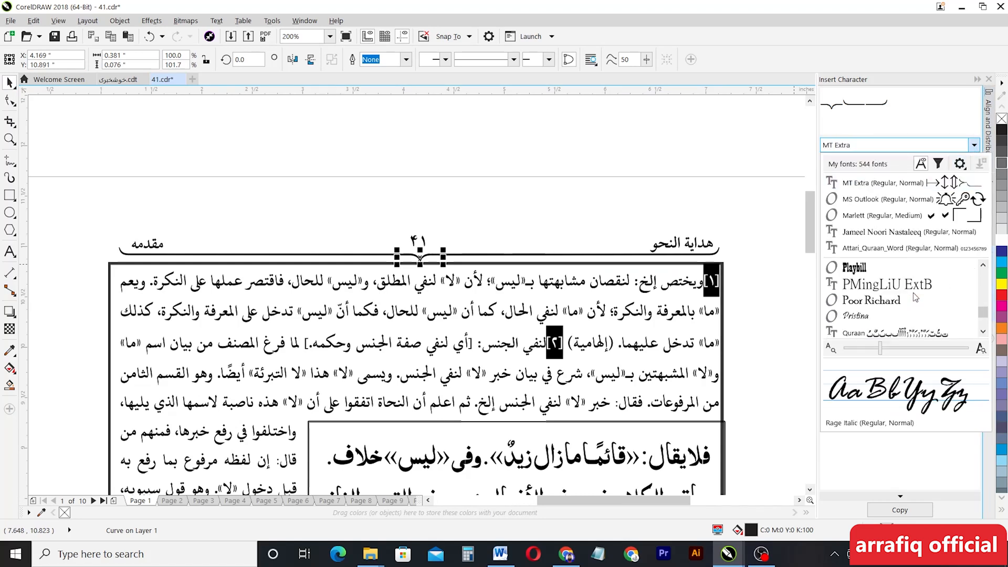
scroll(916, 298, down, 3)
scroll(915, 297, down, 10)
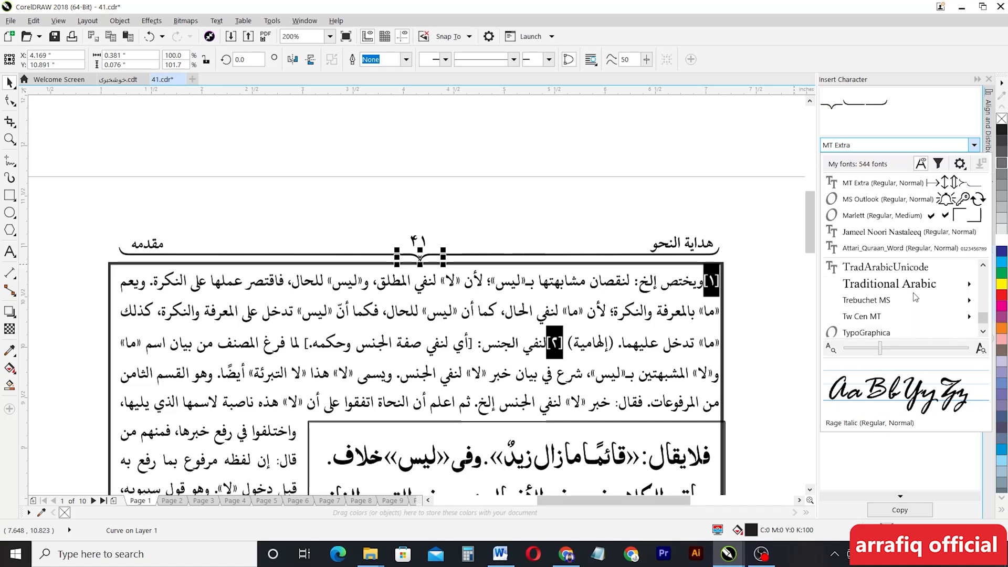
scroll(914, 298, down, 1)
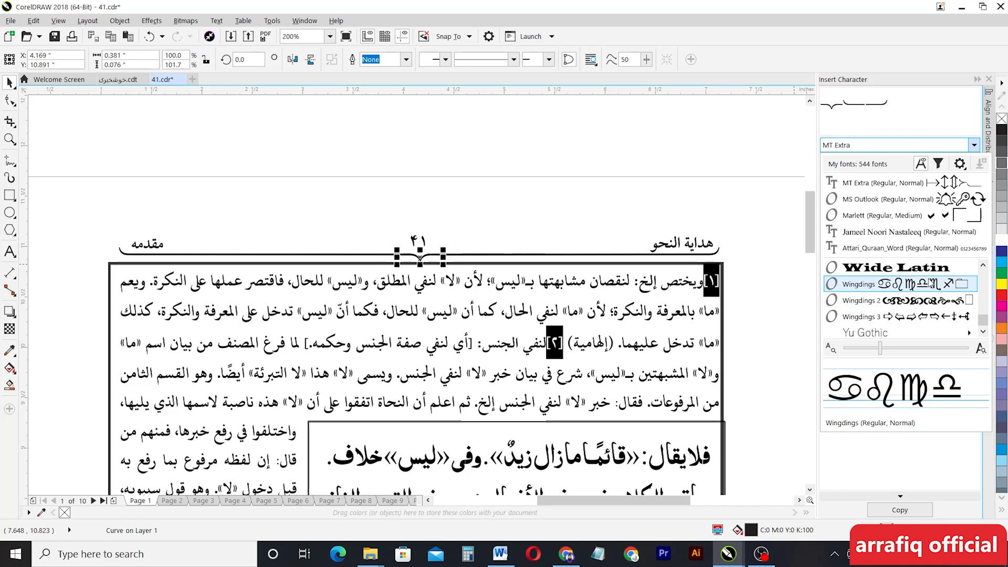
scroll(940, 294, up, 1)
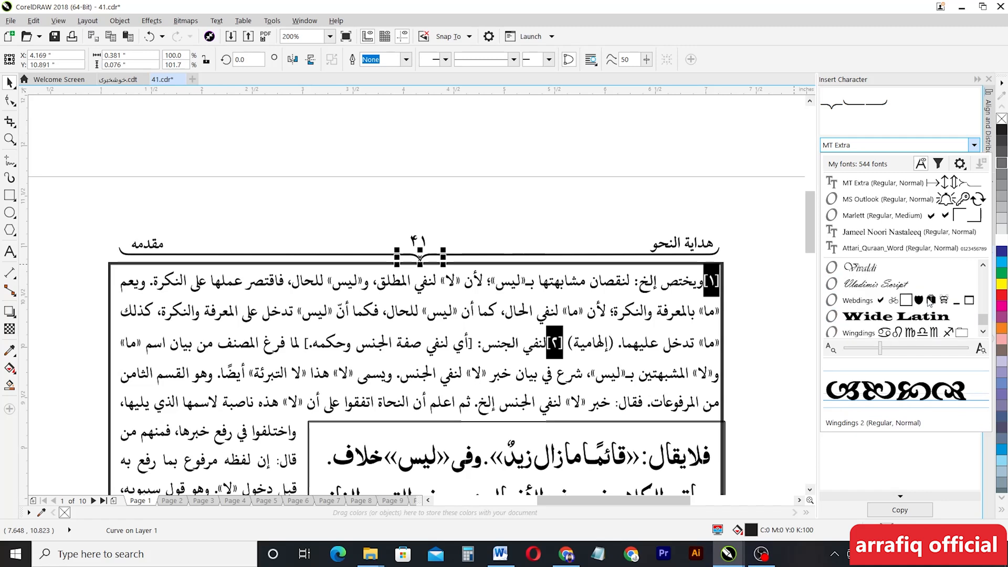
scroll(939, 299, down, 2)
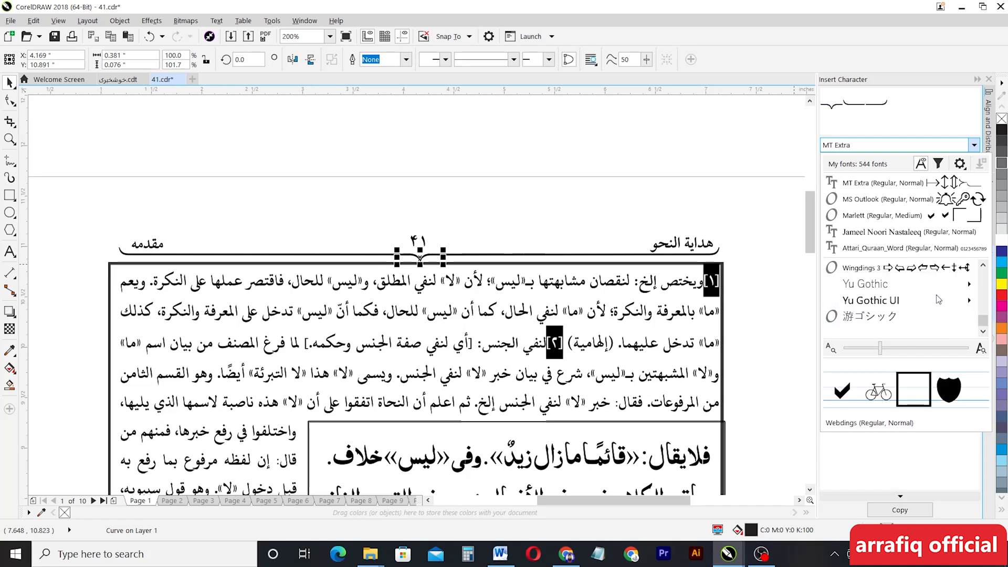
Browse back through the earlier fonts, previewing the HQPB and Attari Quraan Word characters, and view the character filter categories.
scroll(938, 300, up, 10)
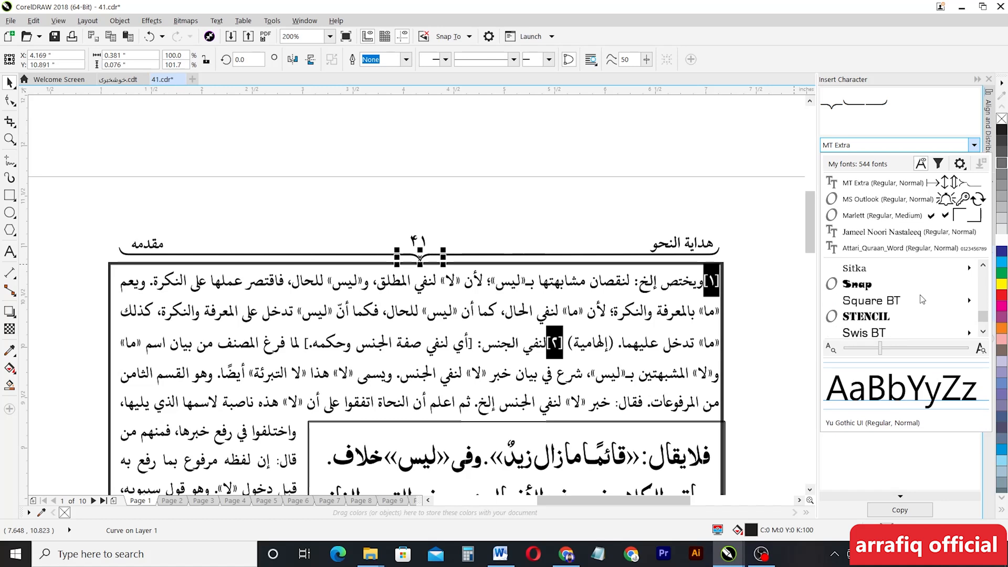
scroll(922, 299, up, 8)
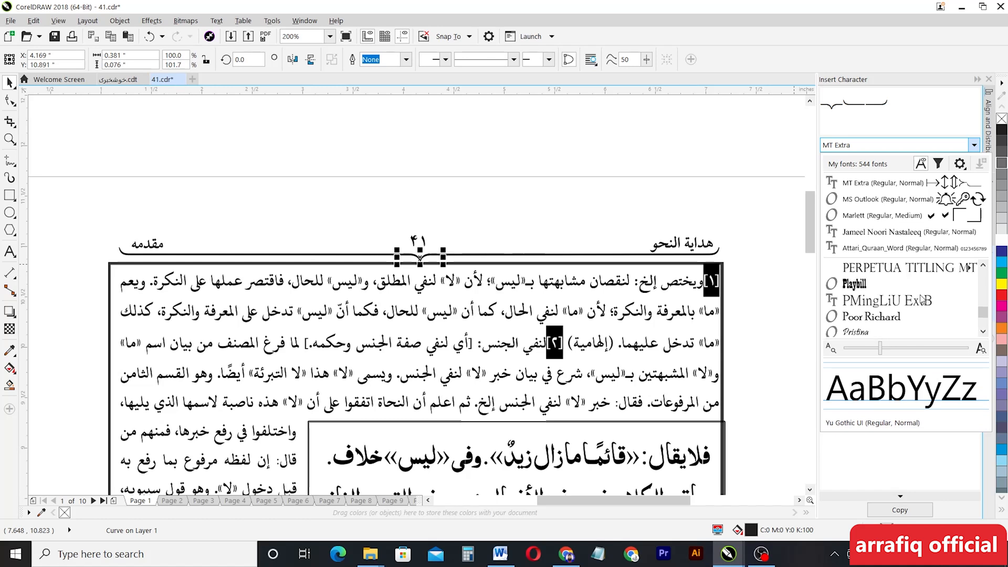
scroll(923, 299, up, 10)
scroll(922, 300, up, 6)
scroll(922, 299, up, 6)
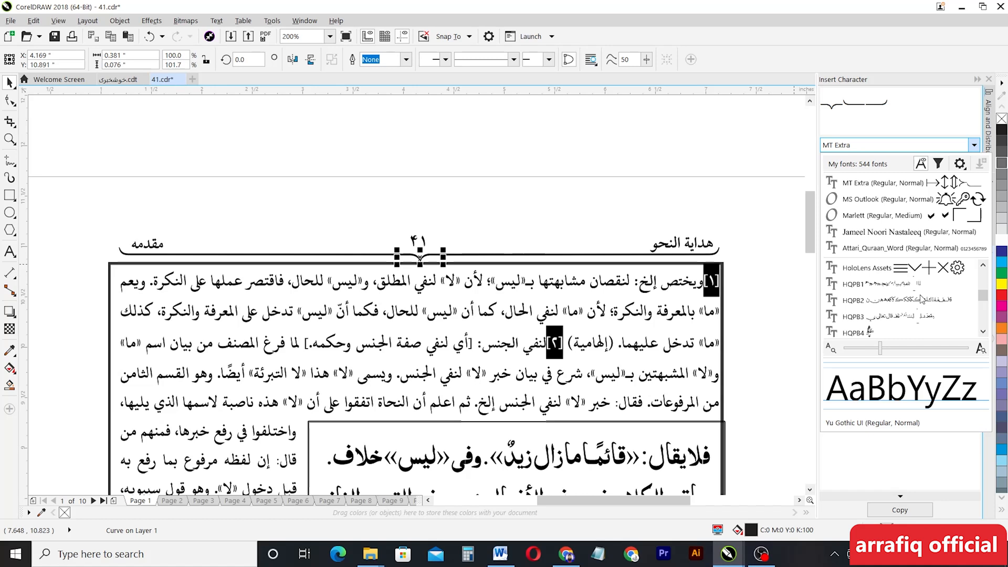
click(918, 301)
scroll(915, 300, up, 8)
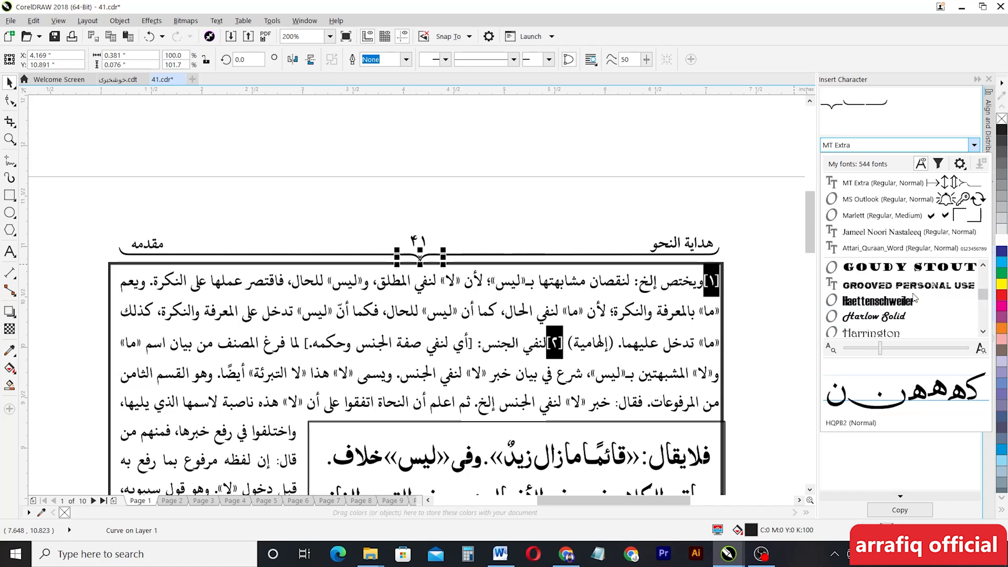
scroll(915, 298, up, 12)
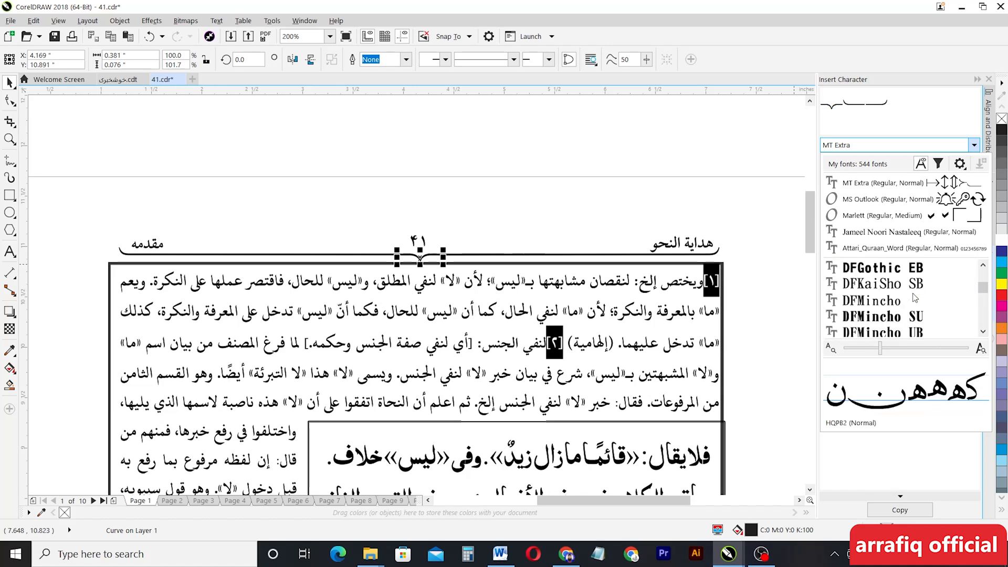
scroll(915, 298, up, 3)
scroll(915, 298, up, 3)
scroll(916, 298, down, 3)
click(897, 264)
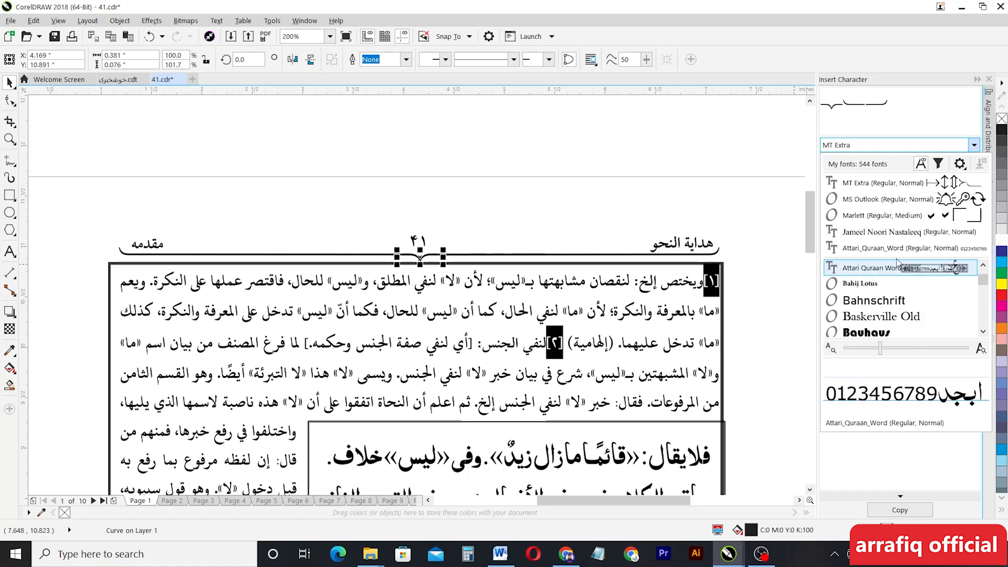
click(788, 167)
click(906, 165)
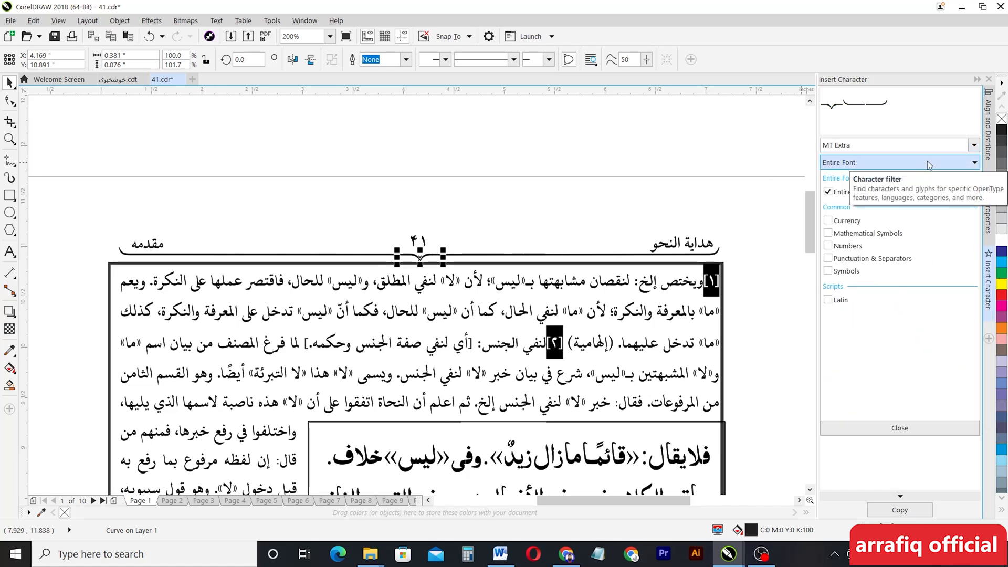
click(927, 160)
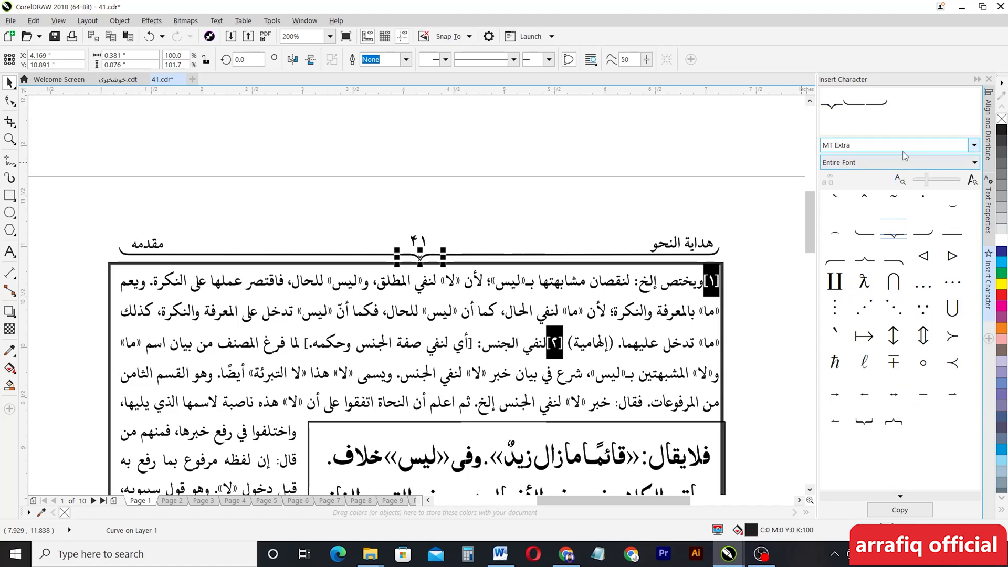
Display the Segoe MDL2 Assets characters for insertion and look through its icons.
click(974, 149)
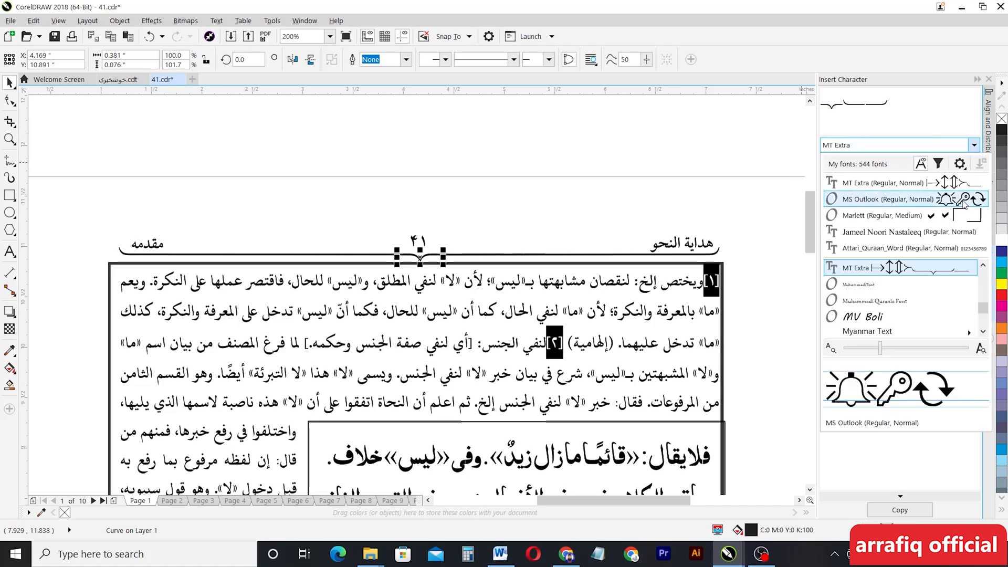
scroll(904, 314, down, 3)
click(874, 142)
click(888, 144)
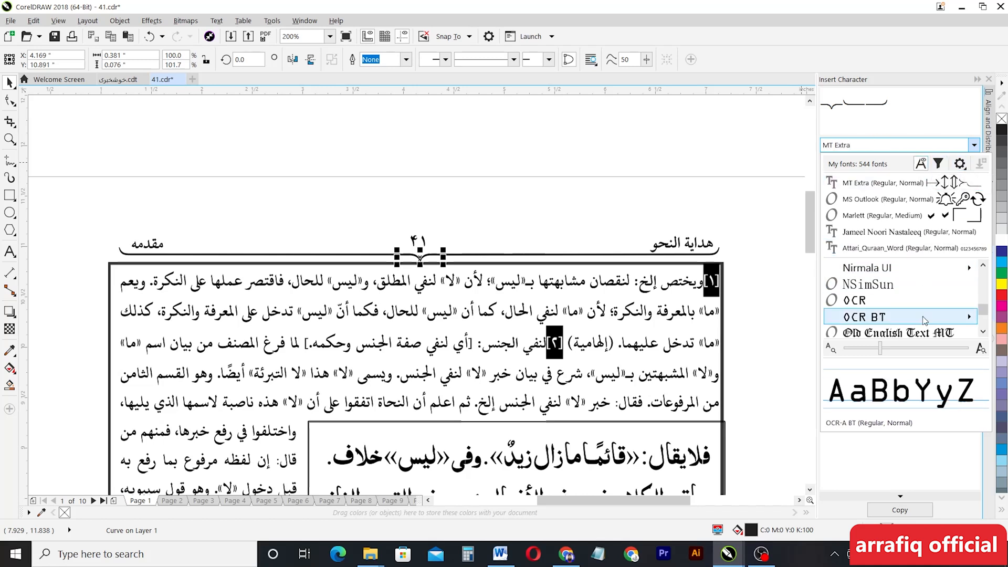
scroll(921, 304, down, 3)
scroll(922, 304, down, 1)
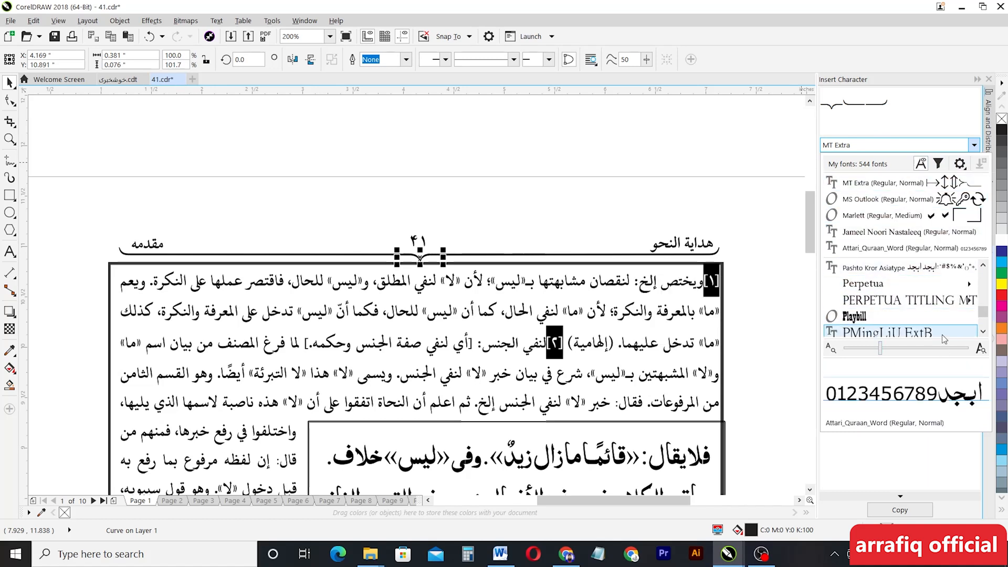
scroll(928, 300, down, 5)
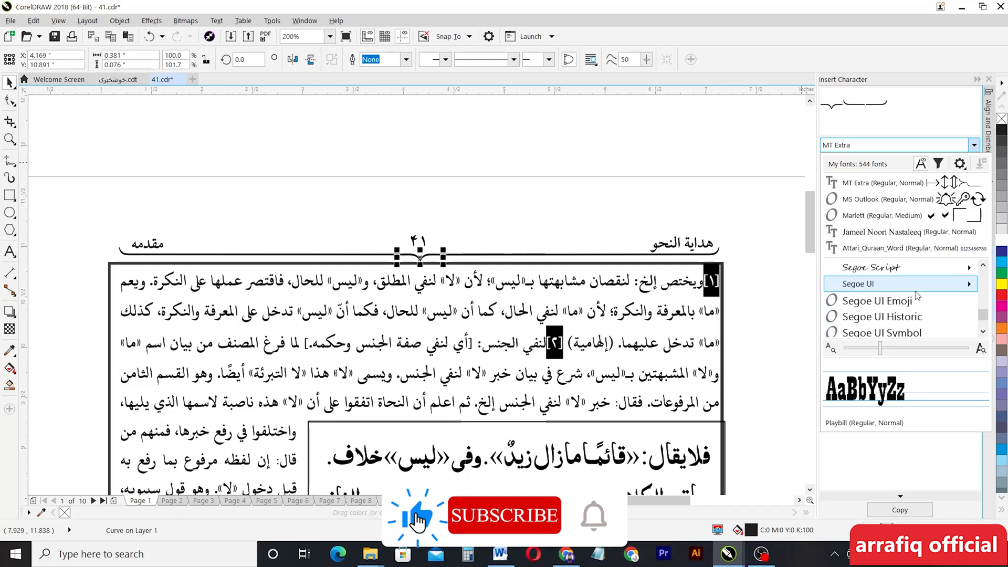
key(Escape)
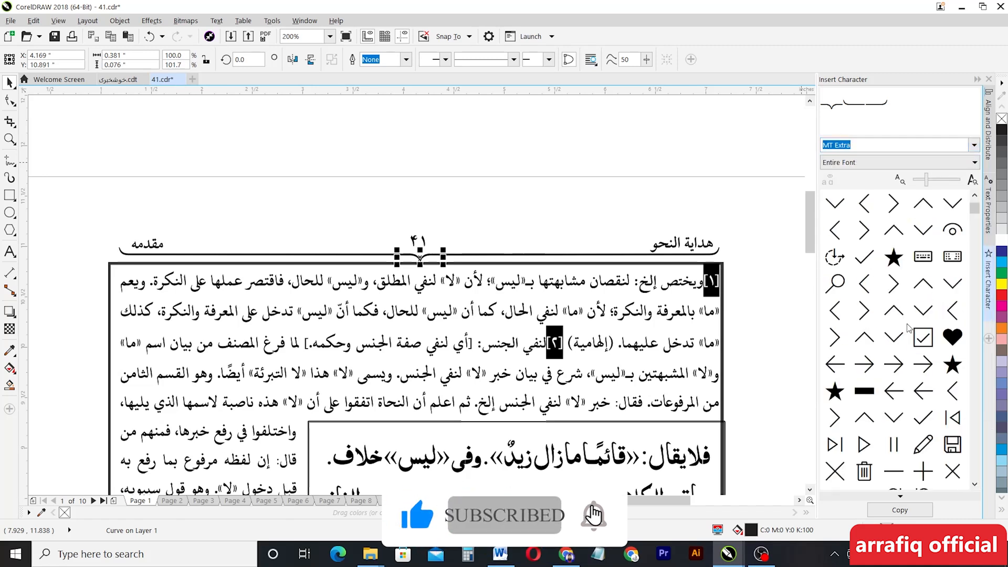
scroll(936, 367, down, 5)
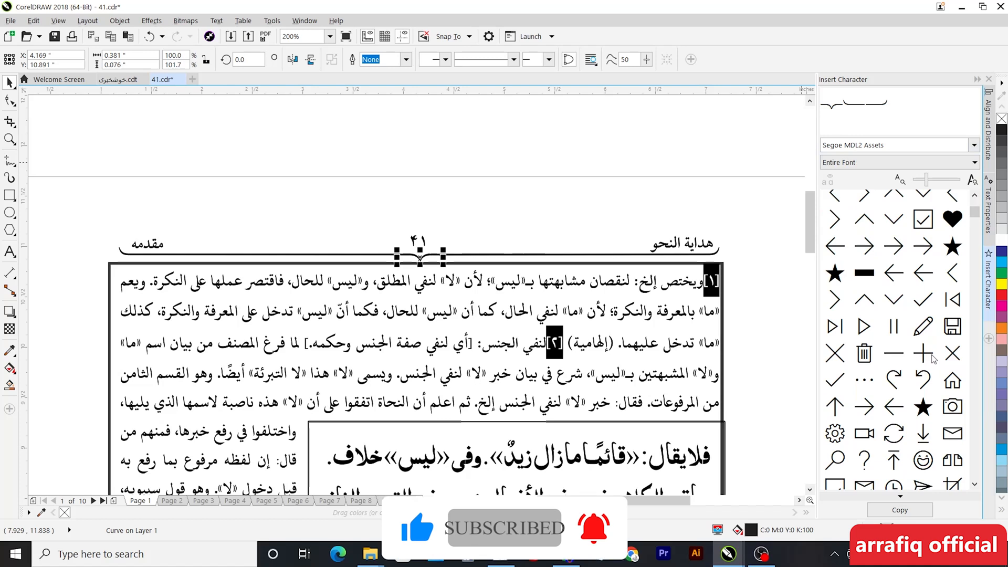
scroll(933, 357, down, 2)
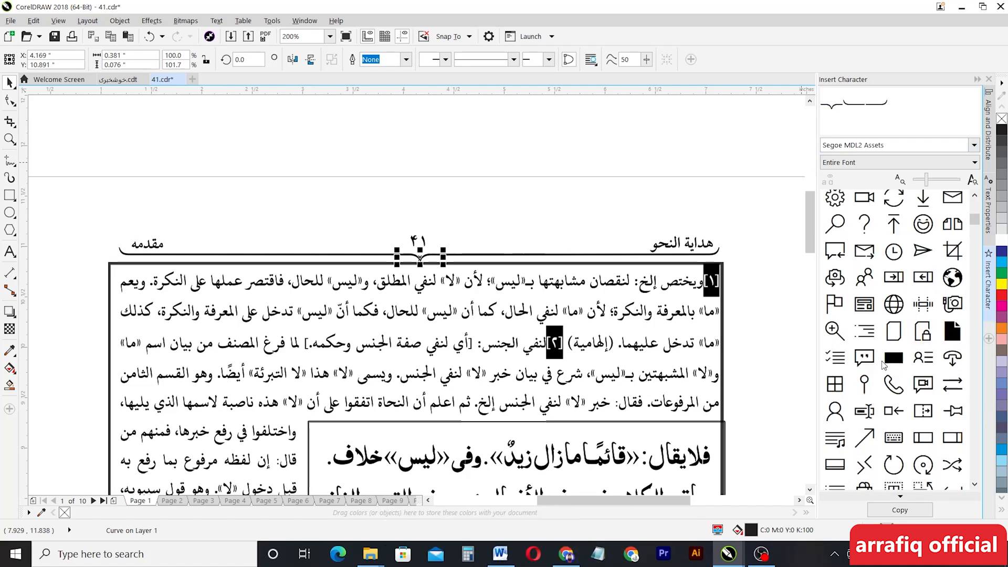
scroll(908, 269, down, 7)
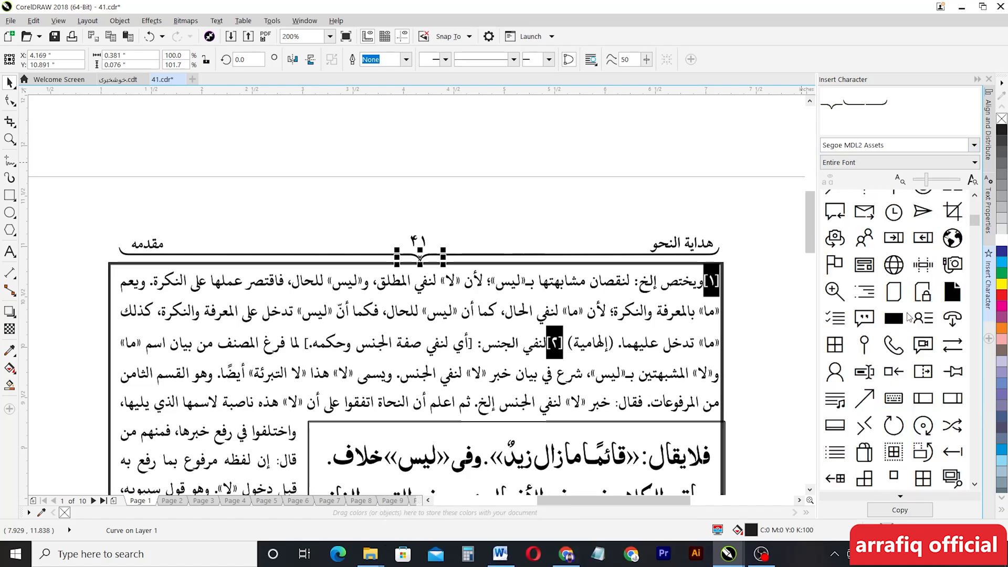
scroll(911, 320, down, 3)
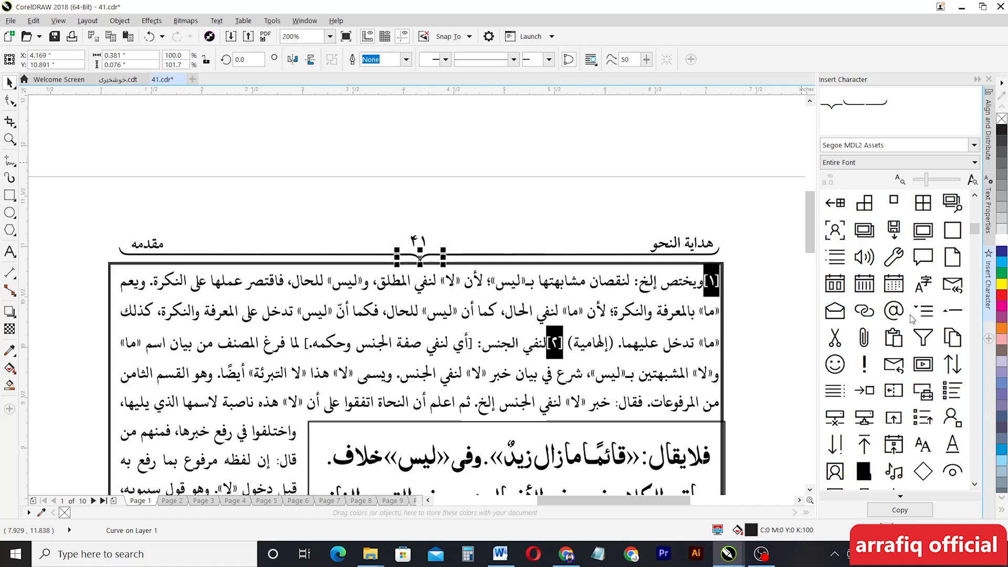
scroll(910, 319, down, 3)
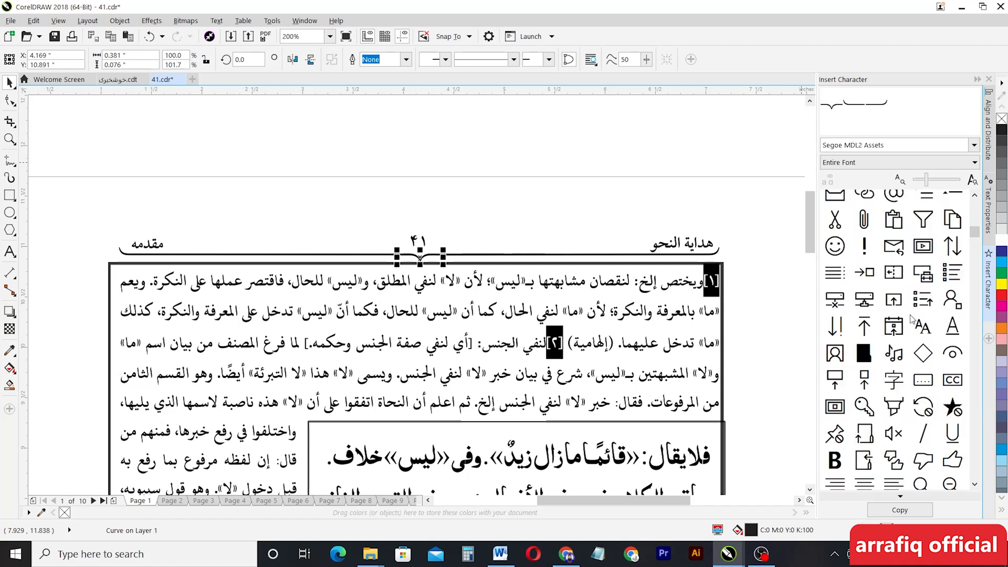
scroll(910, 319, down, 3)
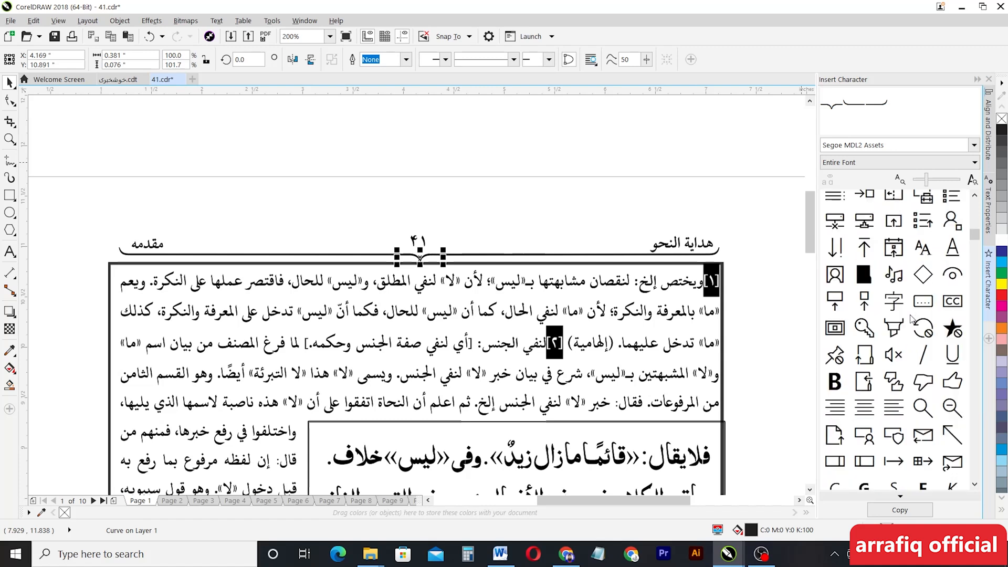
Display the Wingdings 2 characters for insertion and look through all of its symbols.
click(974, 146)
scroll(928, 309, down, 5)
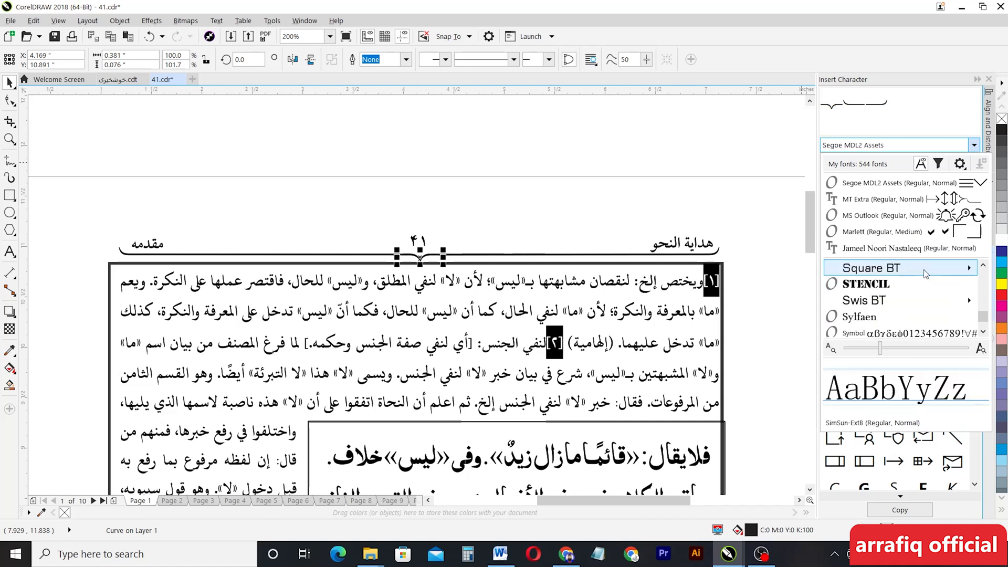
scroll(928, 309, up, 1)
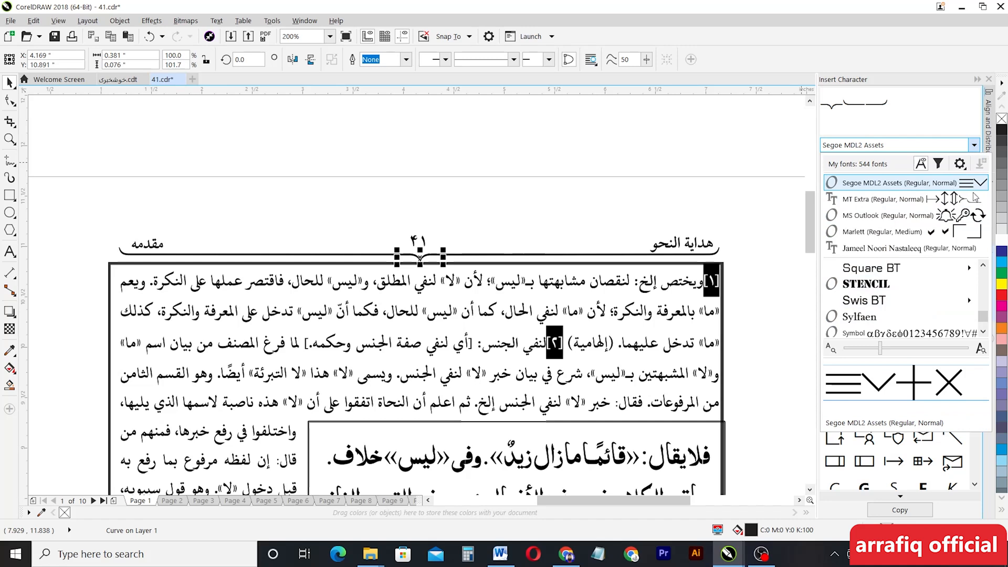
scroll(925, 286, down, 4)
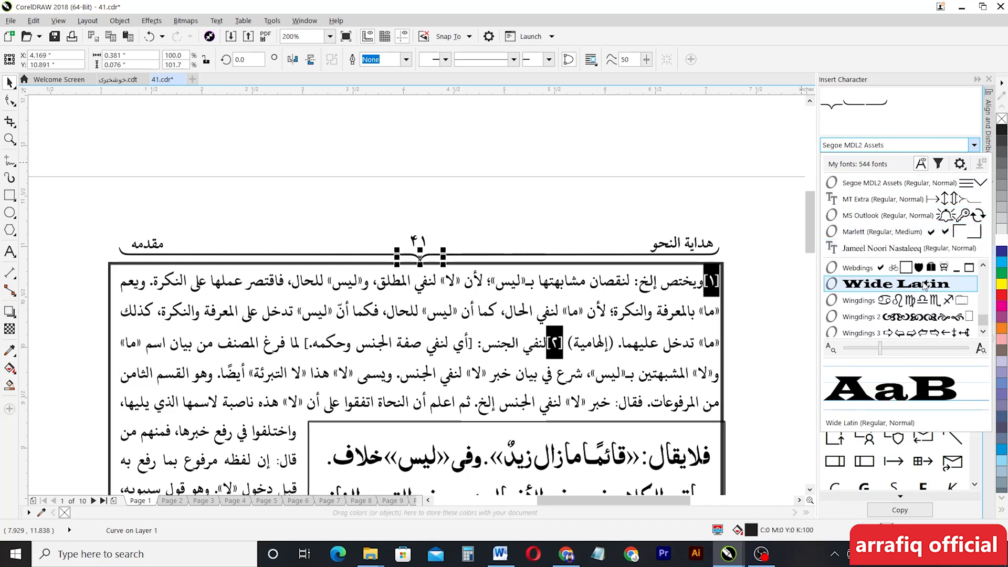
click(925, 321)
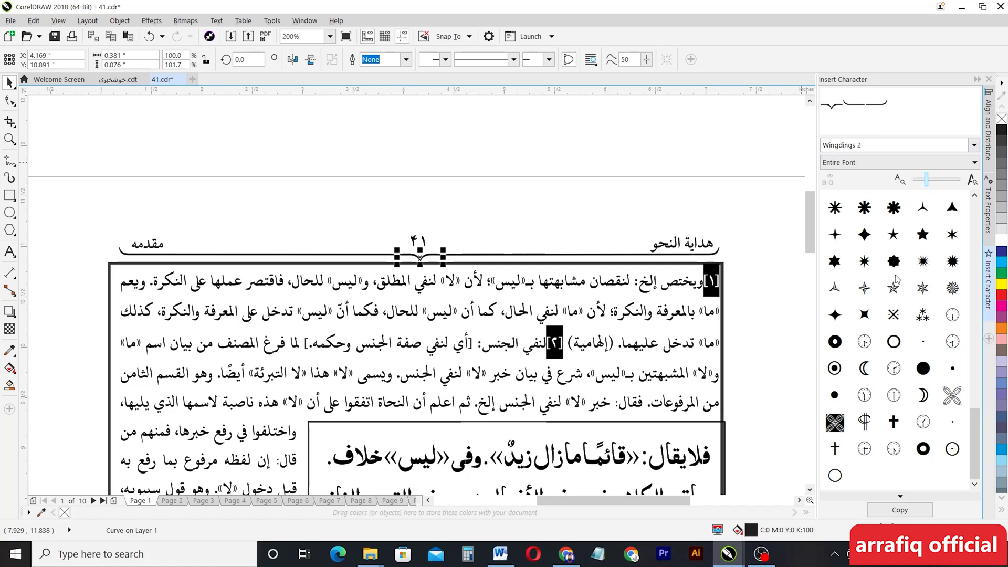
scroll(923, 304, up, 8)
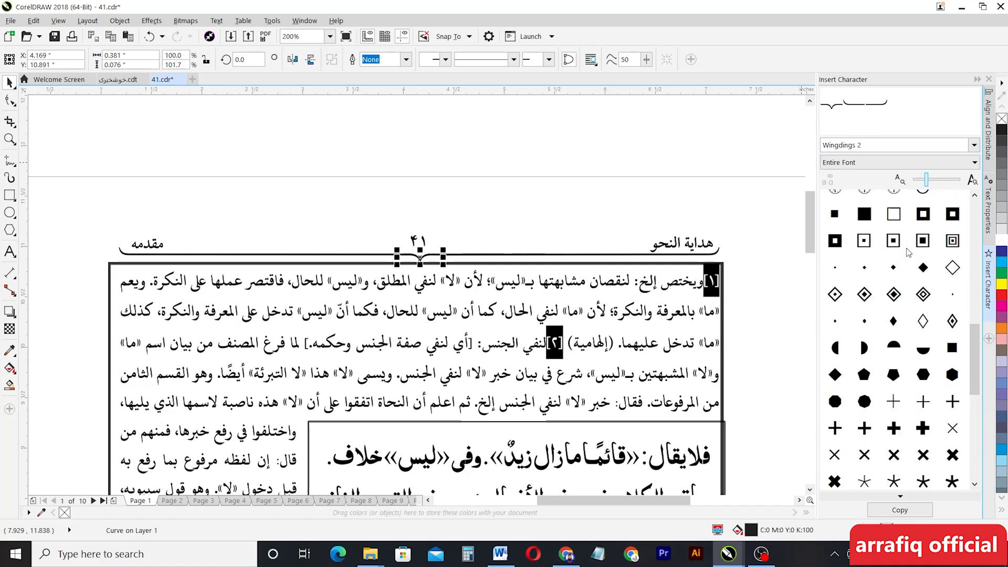
scroll(909, 252, up, 5)
scroll(908, 253, up, 2)
scroll(904, 242, up, 2)
scroll(903, 242, up, 1)
scroll(923, 257, up, 2)
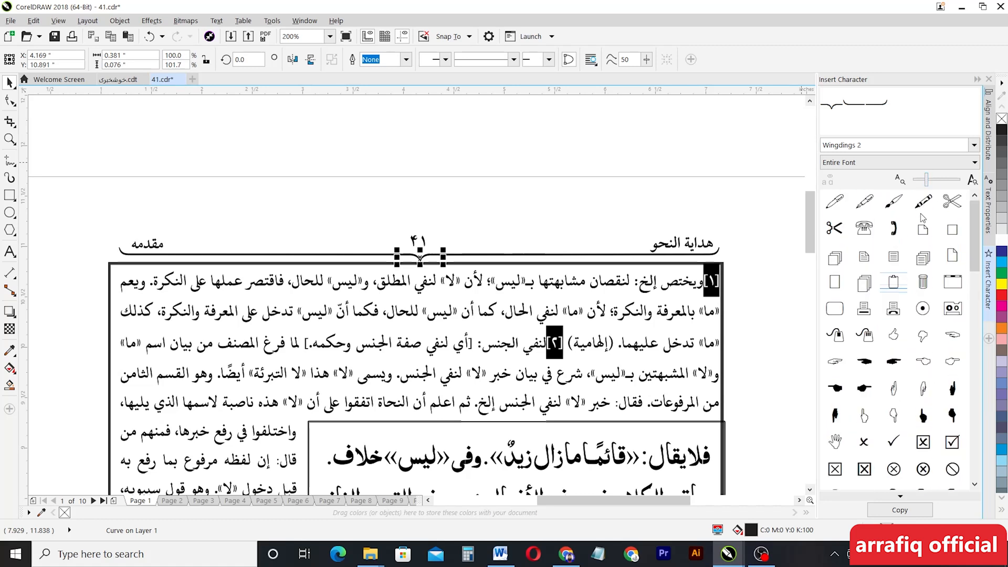
Check the available symbol fonts once more, keeping Wingdings 2, and close the Insert Character docker.
click(974, 162)
click(974, 145)
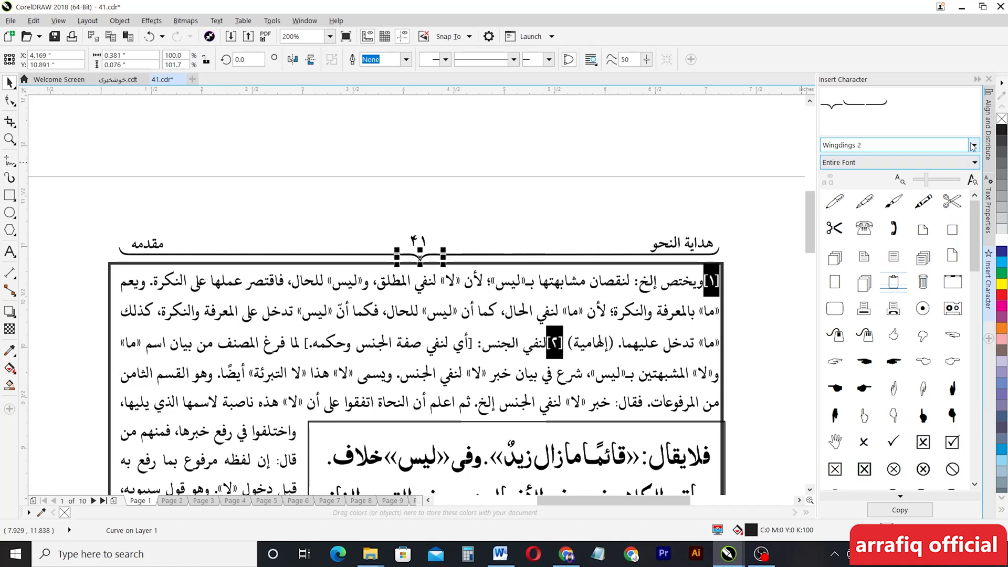
click(974, 145)
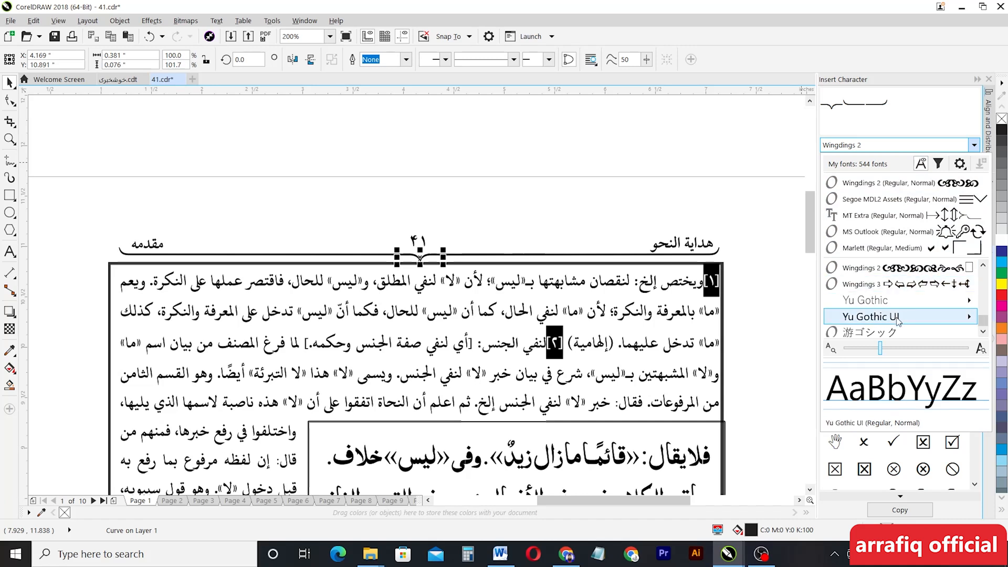
click(723, 147)
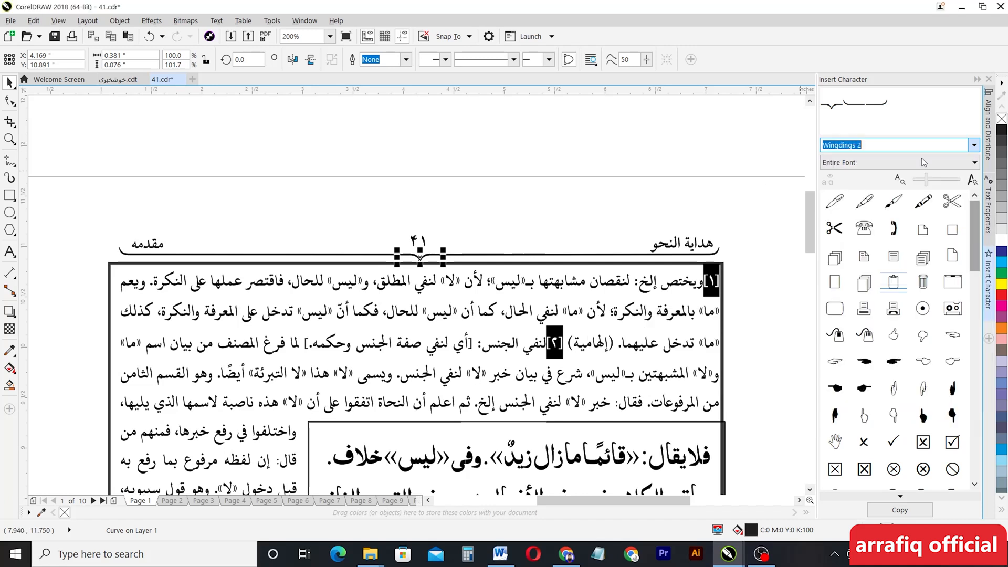
click(988, 80)
key(Escape)
Select the book title, page number, section name, both decorative lines and the brace of the header and group them.
scroll(774, 222, down, 3)
scroll(773, 223, up, 3)
scroll(792, 248, down, 3)
drag(827, 189, 616, 266)
scroll(745, 243, up, 3)
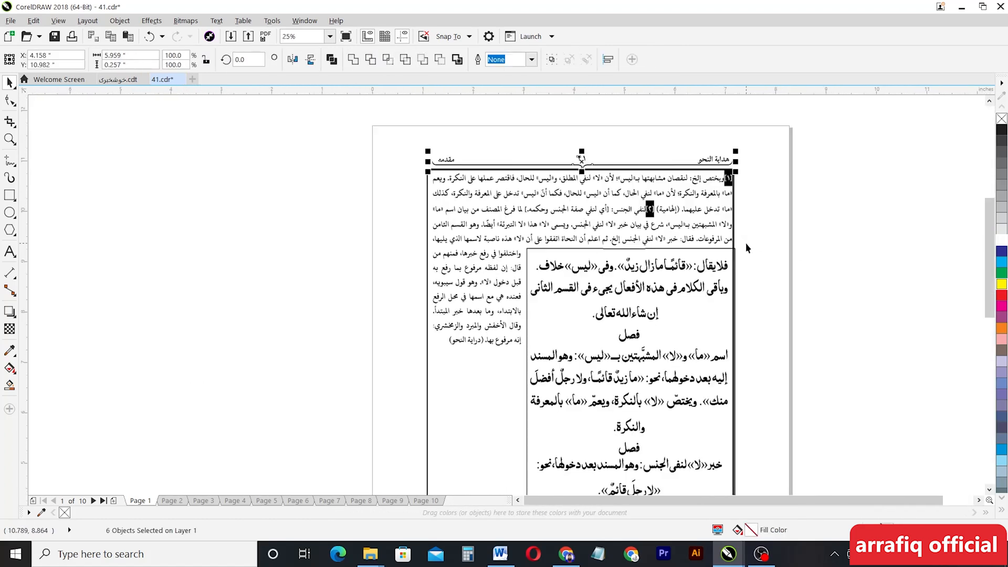
key(ctrl+g)
scroll(589, 169, up, 2)
scroll(589, 169, down, 2)
scroll(589, 169, up, 2)
scroll(589, 168, down, 3)
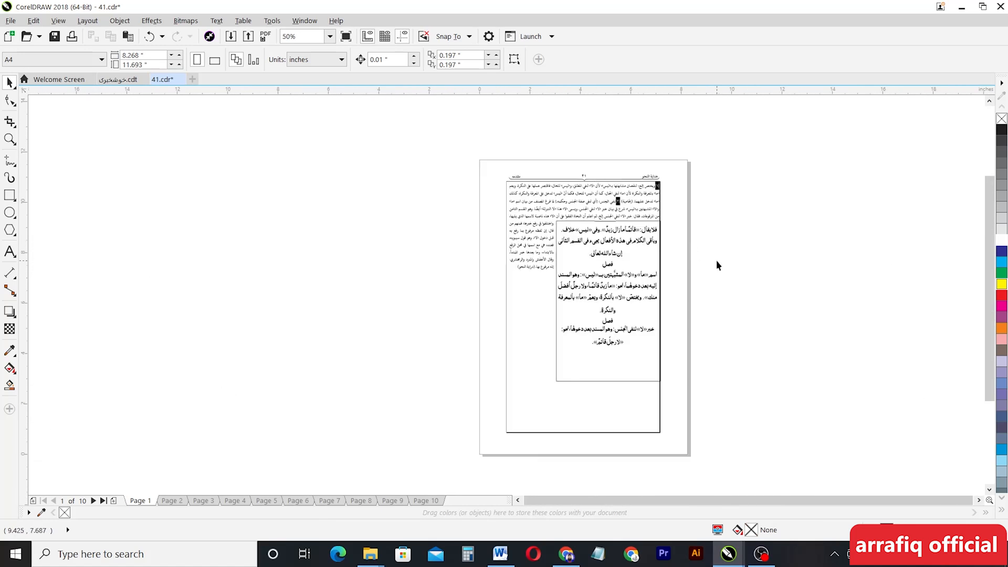